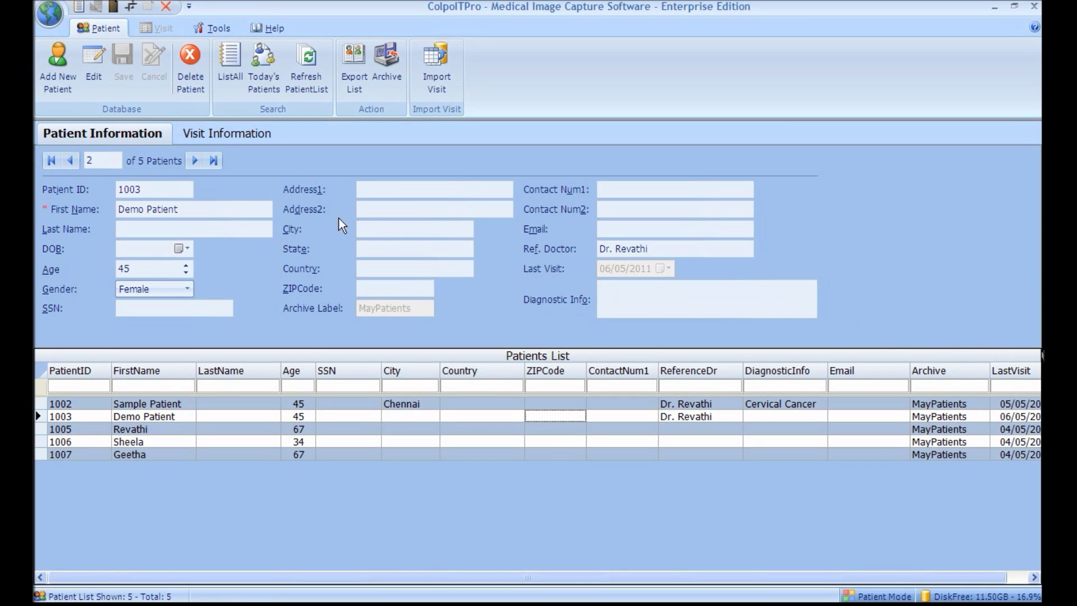
Step: Create and save a new 56-year-old patient record, entering the patient ID and first name
left_click(69, 95)
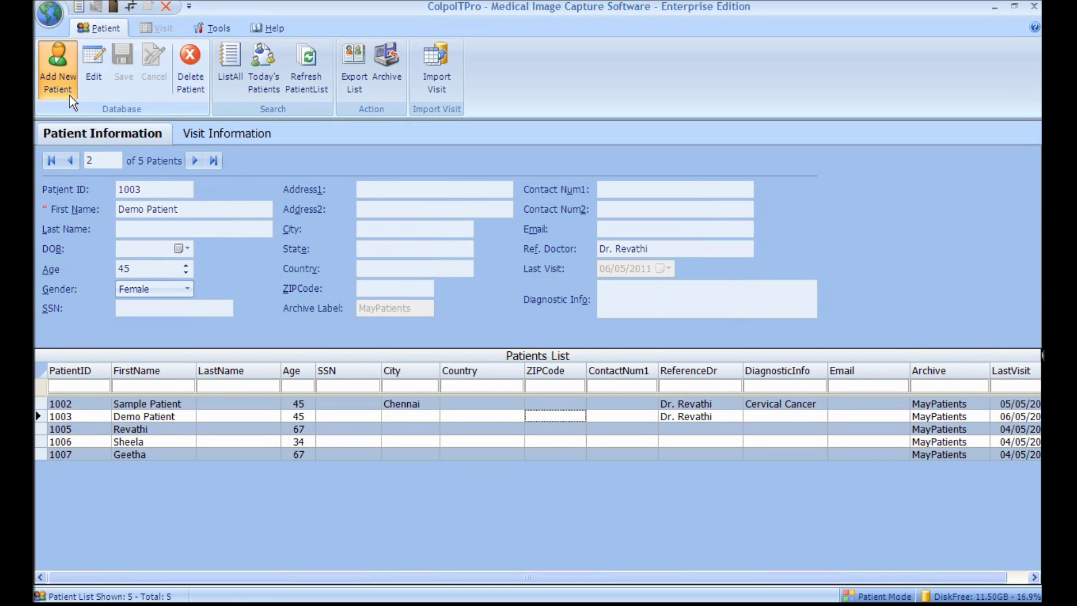
type("1008")
left_click(135, 209)
type("T")
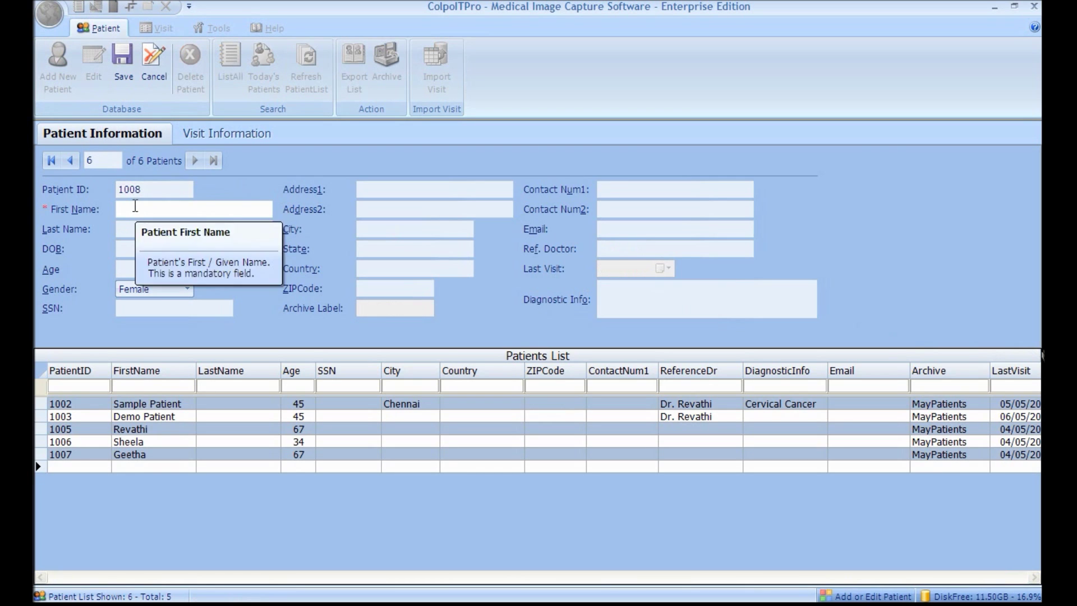
type("est Patient")
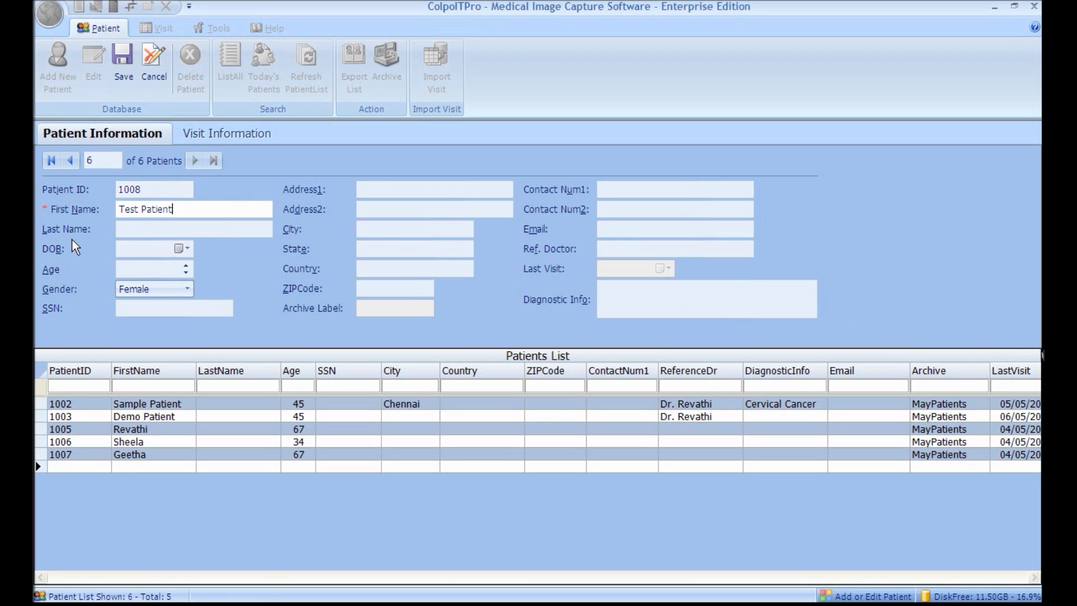
left_click(129, 268)
type("56")
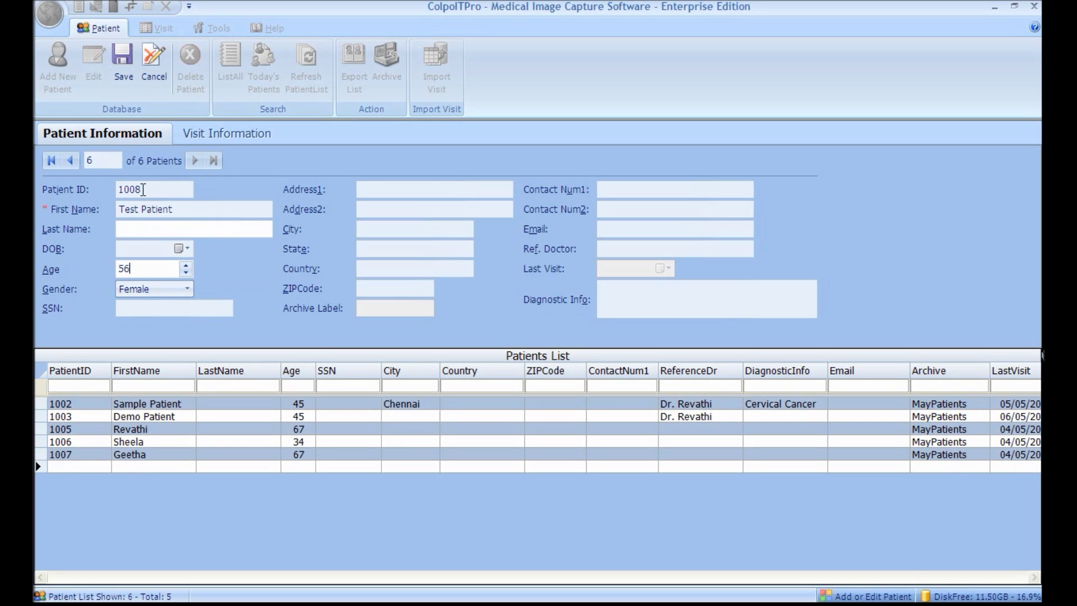
left_click(125, 78)
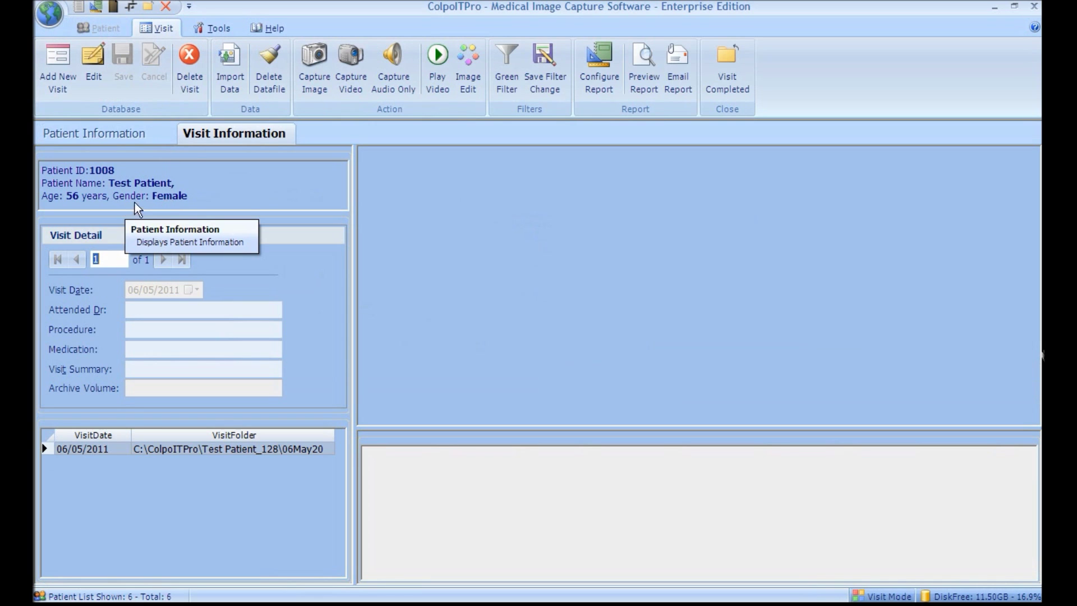
Step: Open live video capture, start the examination timer, take two snapshots and start recording
left_click(358, 92)
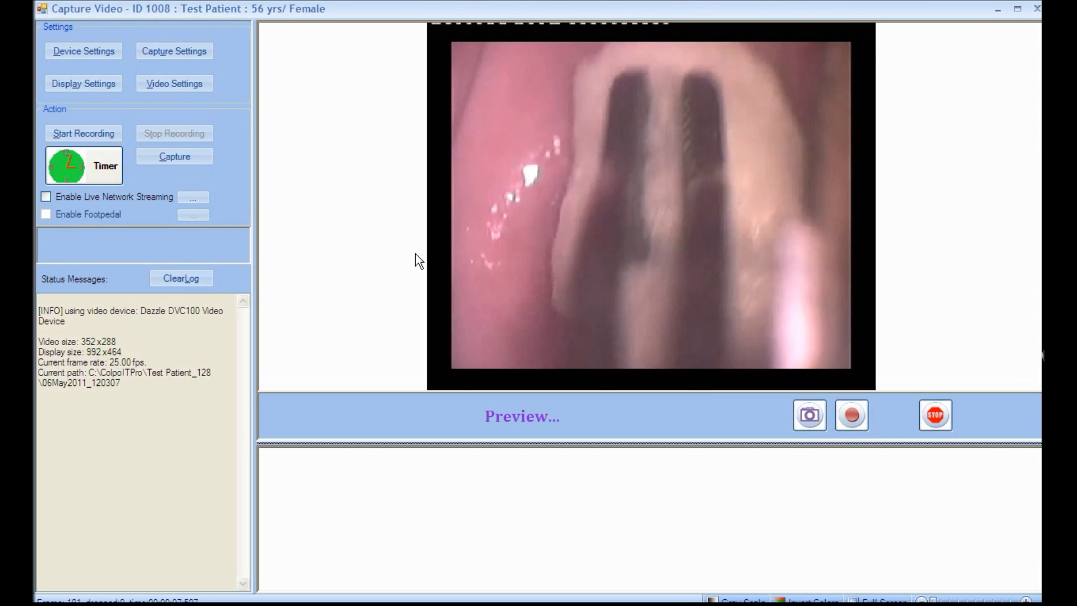
left_click(110, 175)
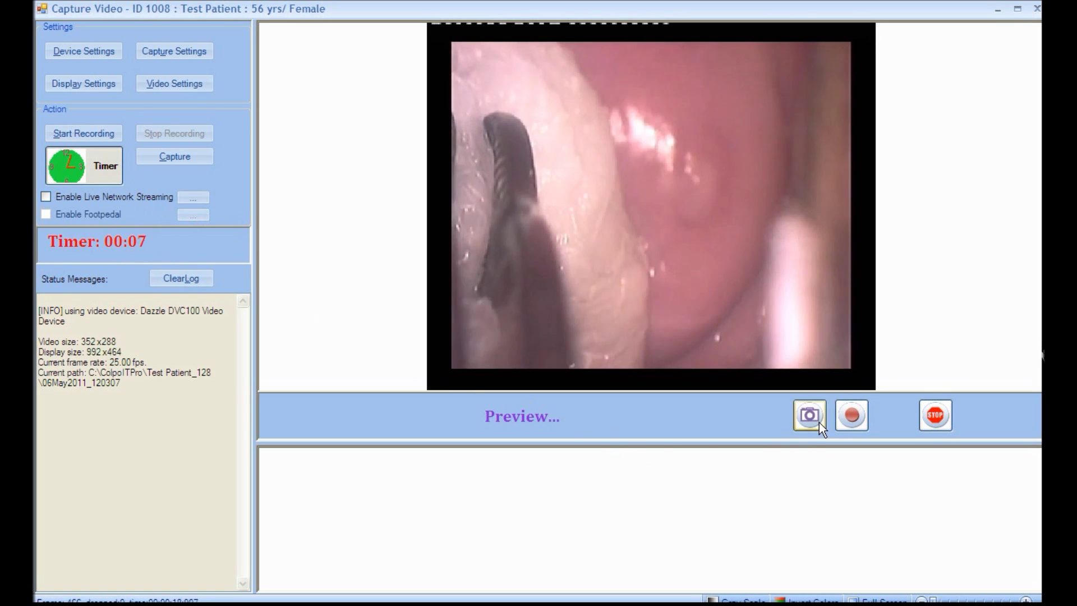
left_click(814, 421)
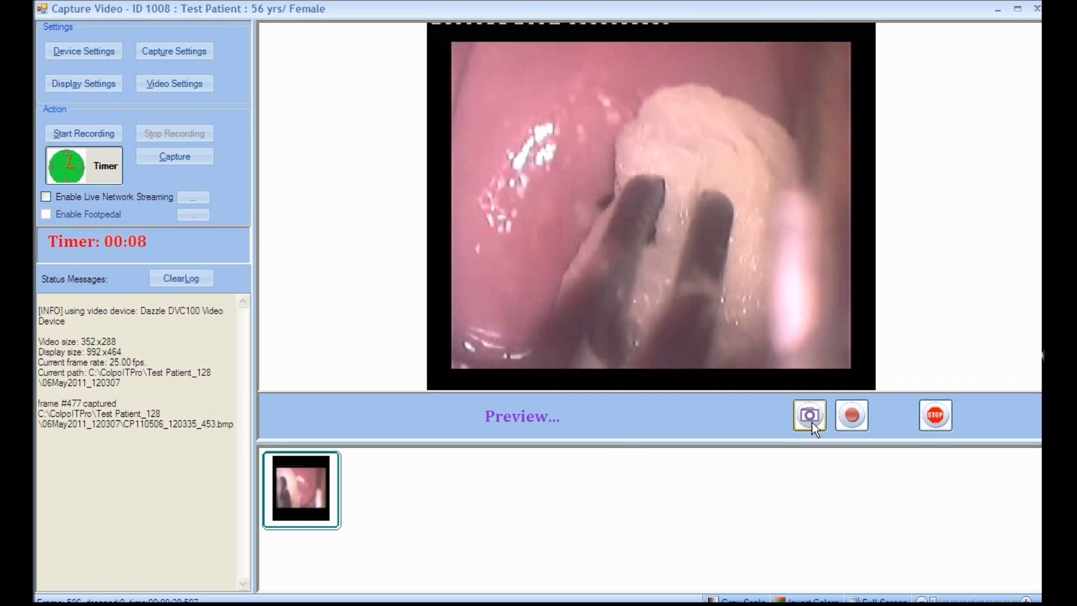
left_click(812, 421)
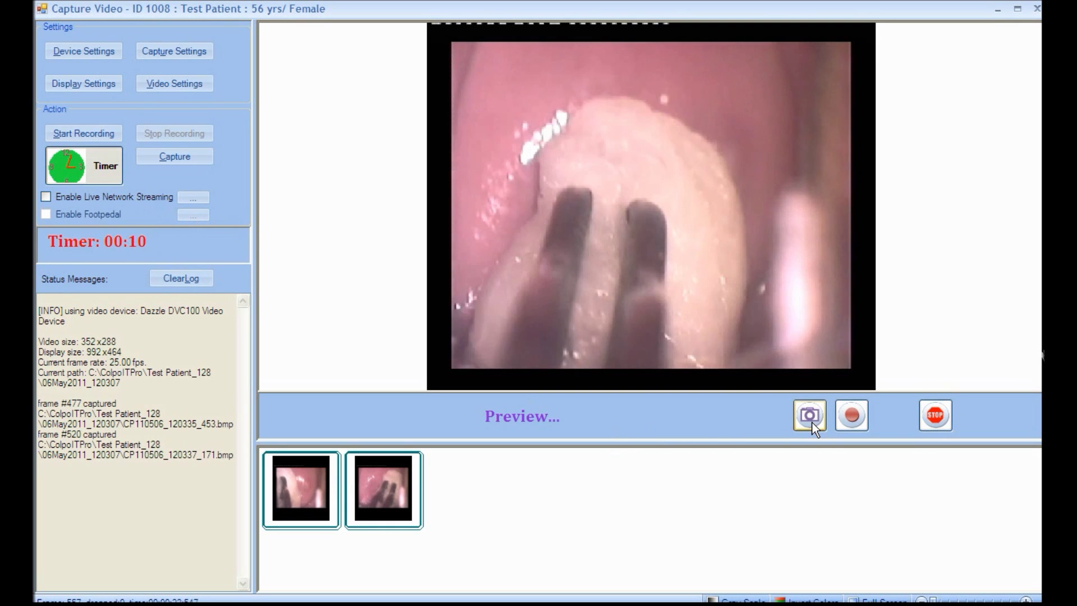
left_click(850, 423)
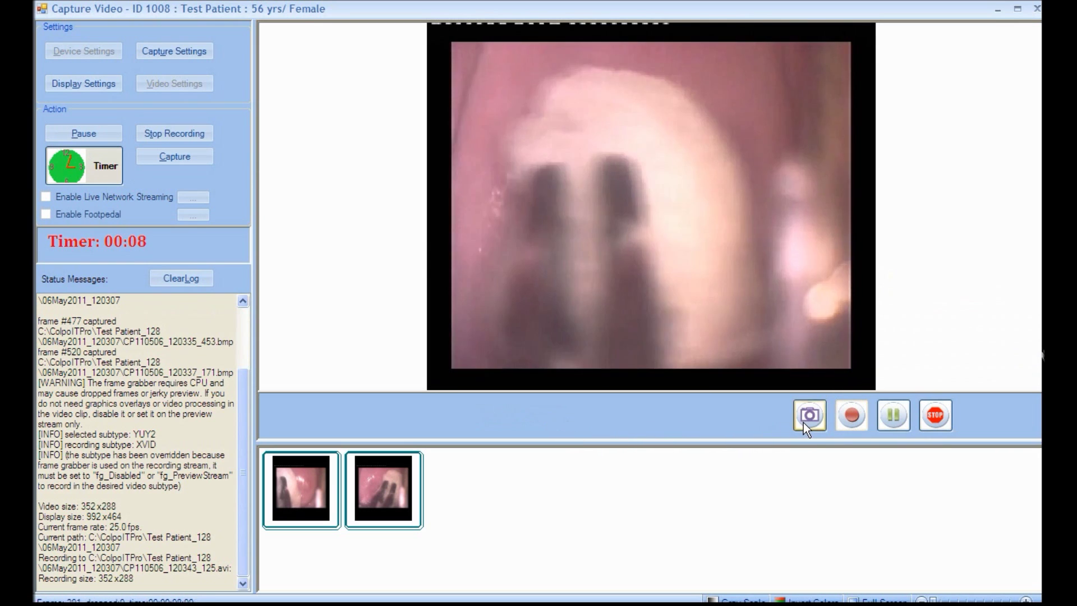
Step: Take three snapshots while recording, then view the live video full screen
left_click(803, 422)
left_click(803, 423)
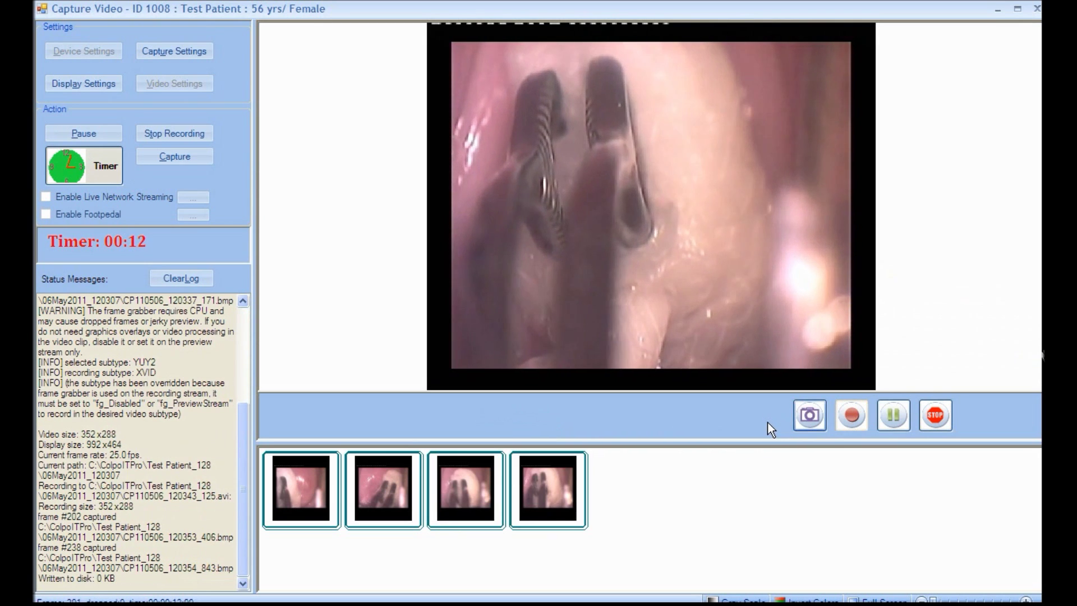
key("alt+c")
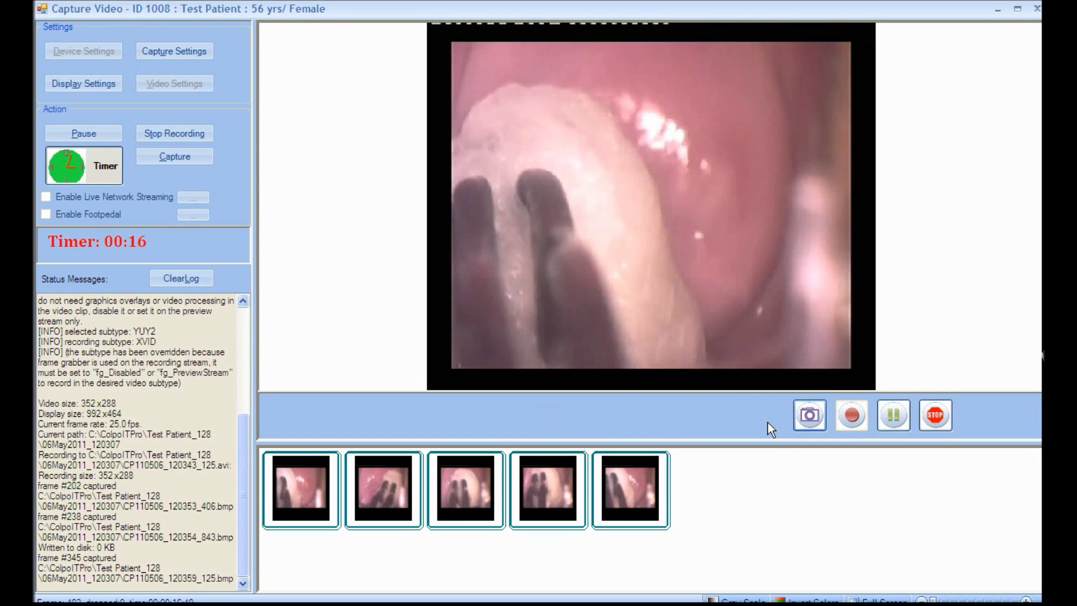
key("F11")
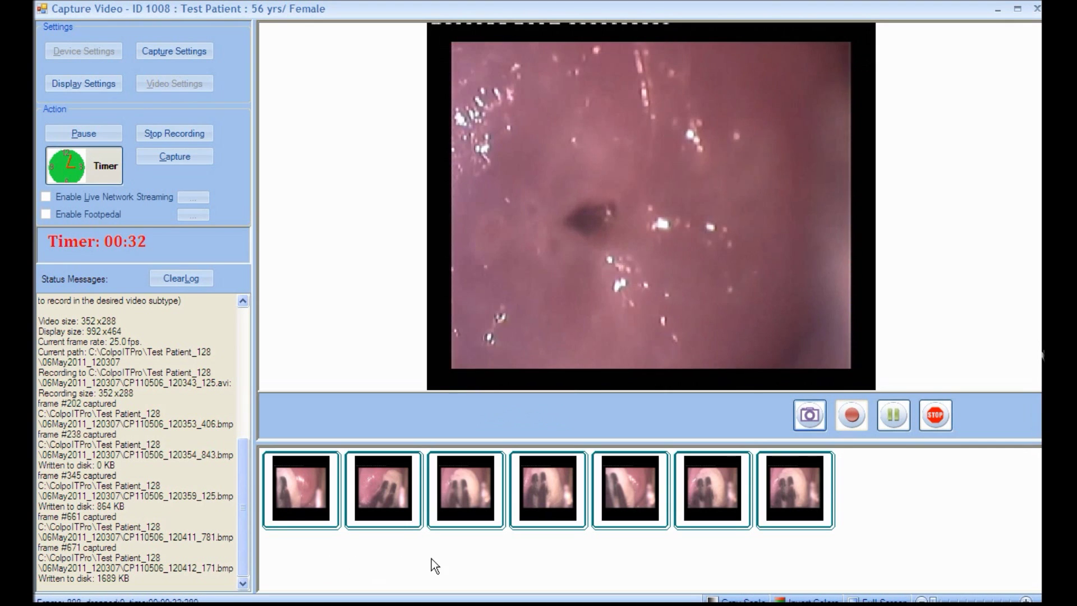
Step: Pause for a snapshot, resume, take a zoomed-in snapshot, zoom back out, and stop recording
left_click(882, 415)
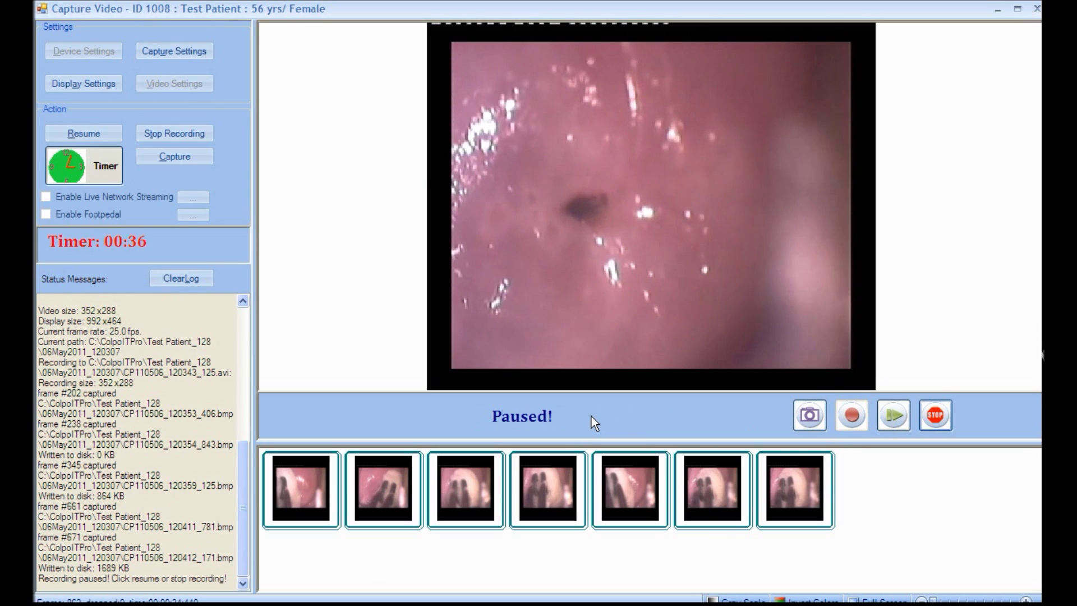
left_click(805, 417)
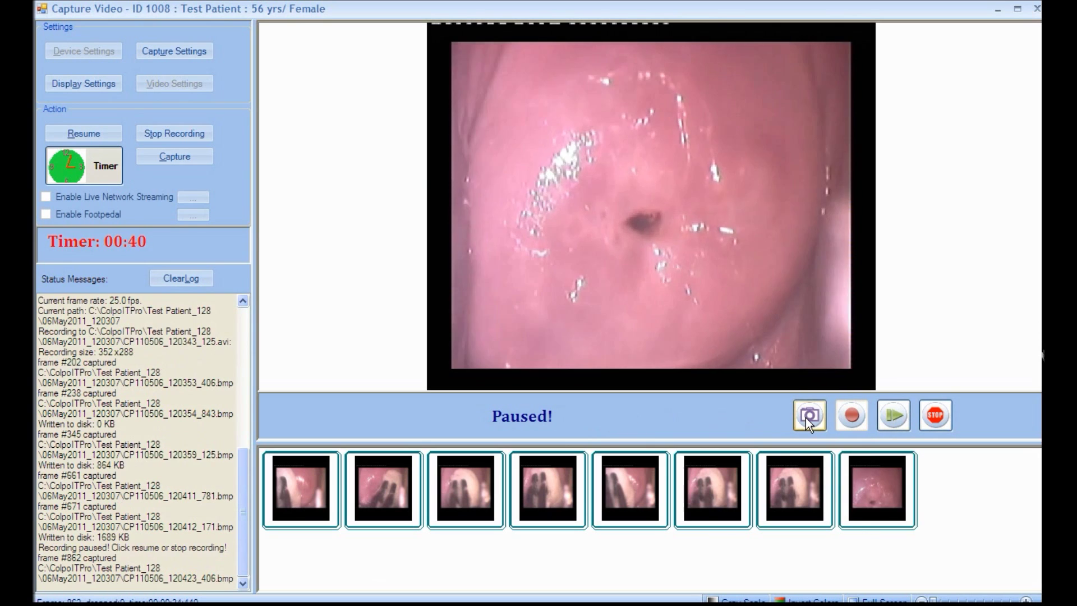
left_click(893, 416)
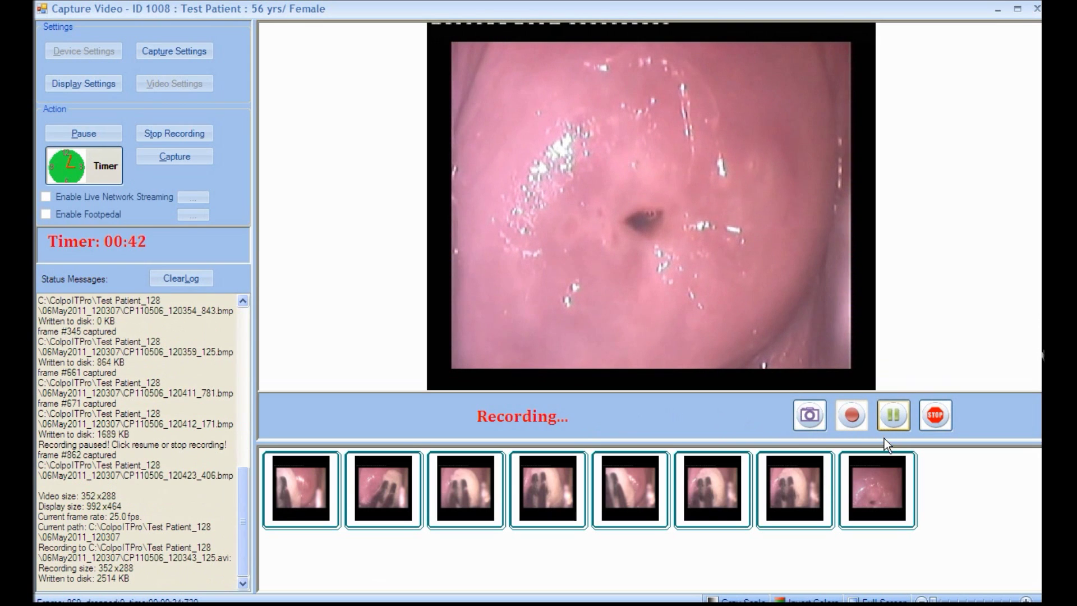
left_click_drag(932, 598, 965, 600)
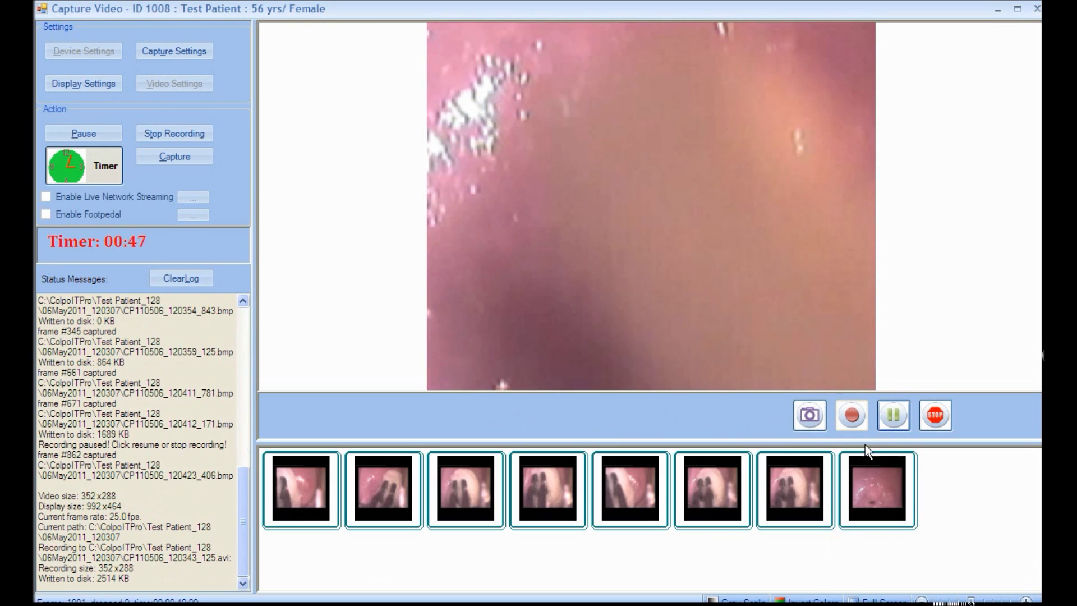
left_click(814, 424)
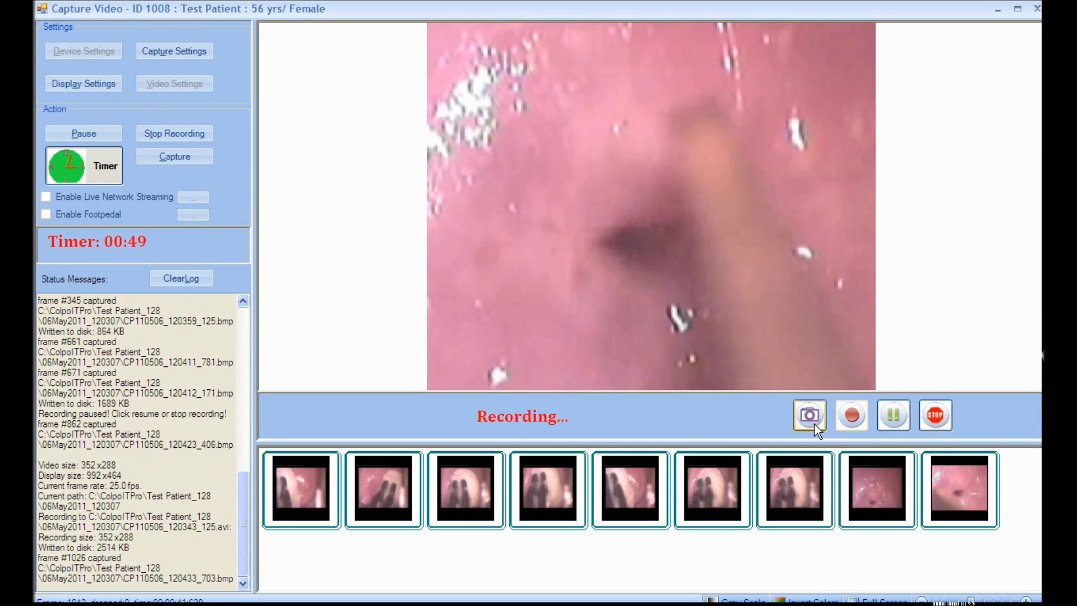
left_click_drag(968, 599, 931, 598)
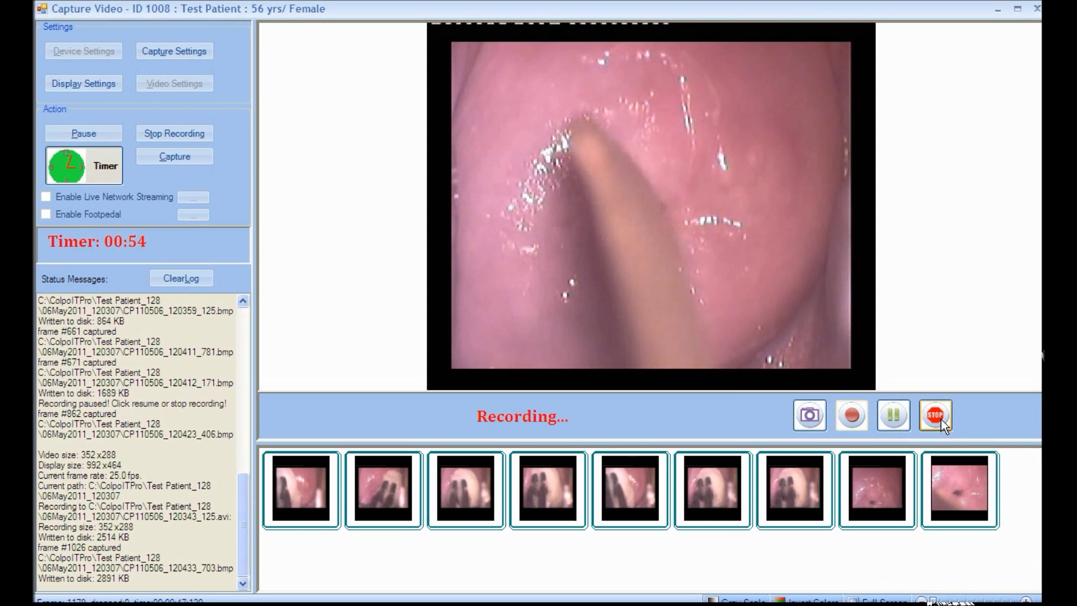
left_click(940, 419)
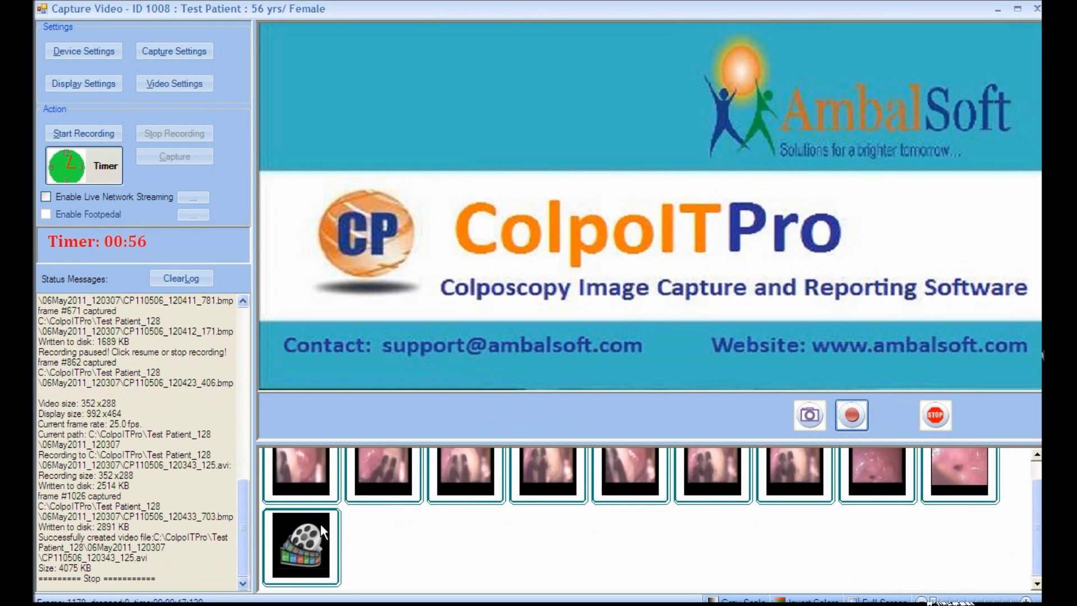
Step: Play back the recorded clip, save two still frames from a later point, and close the player
double_click(305, 526)
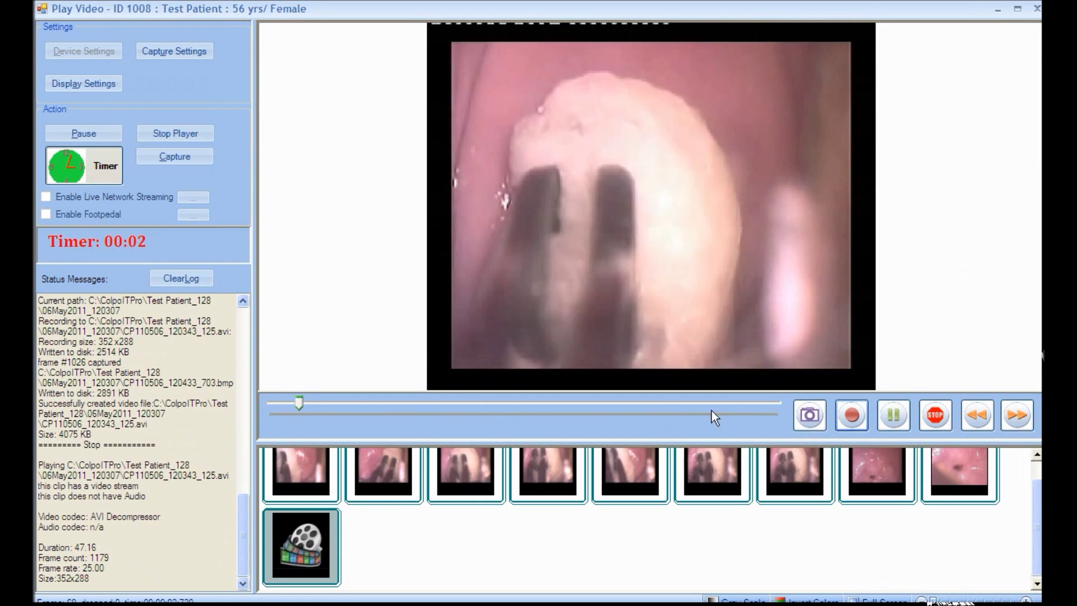
left_click(885, 413)
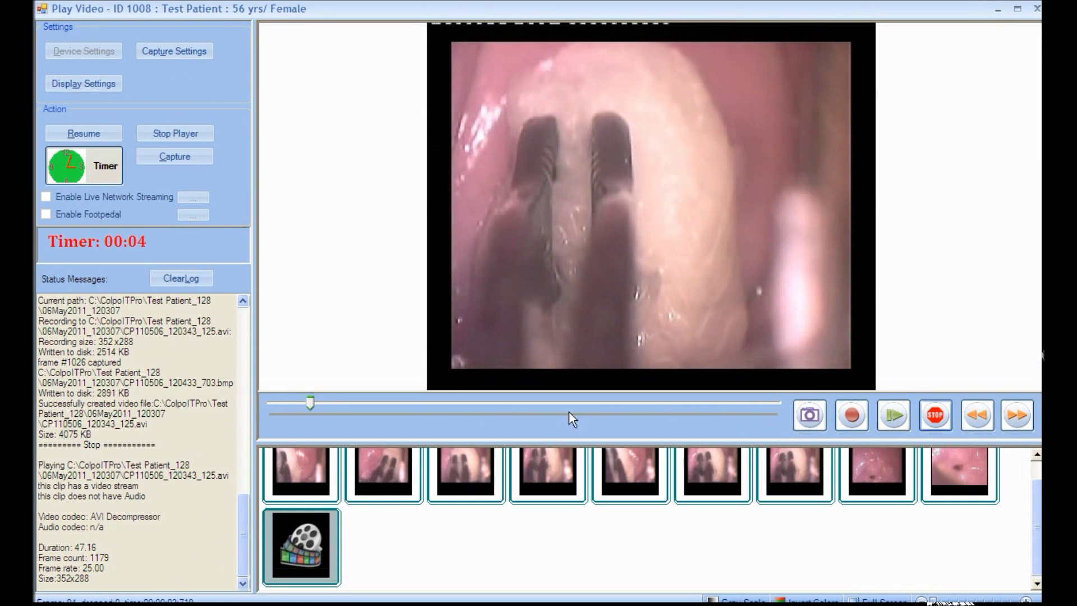
left_click_drag(309, 403, 586, 402)
left_click(810, 416)
left_click(809, 418)
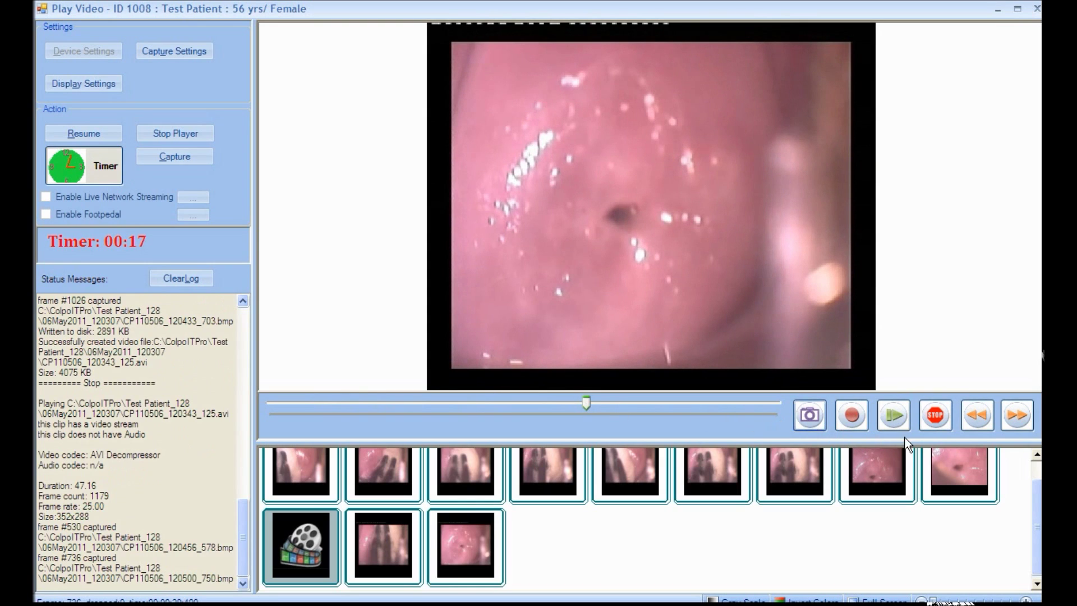
left_click(929, 426)
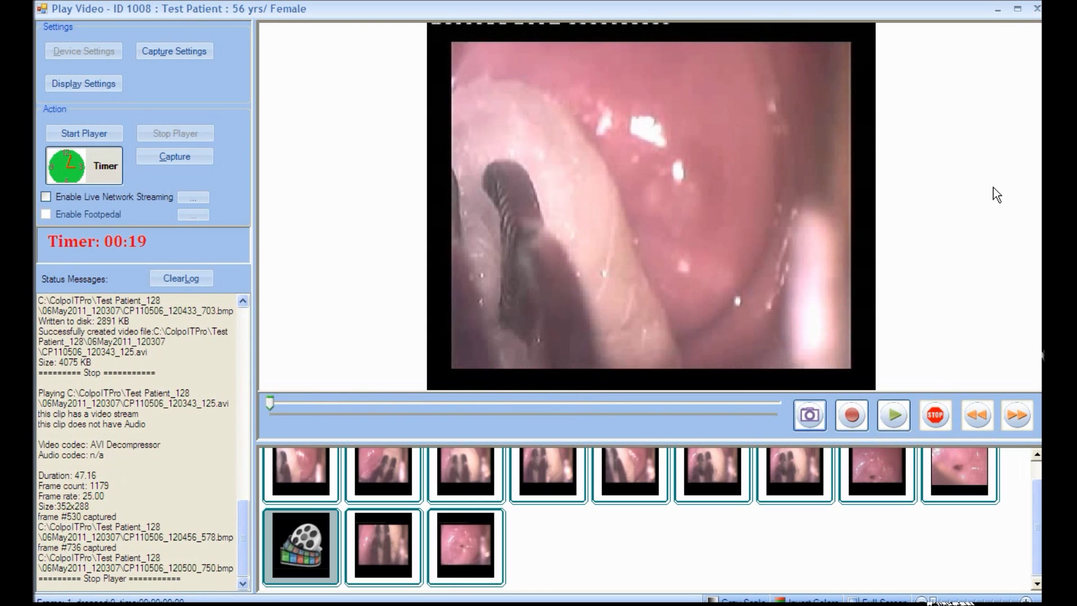
left_click(1035, 10)
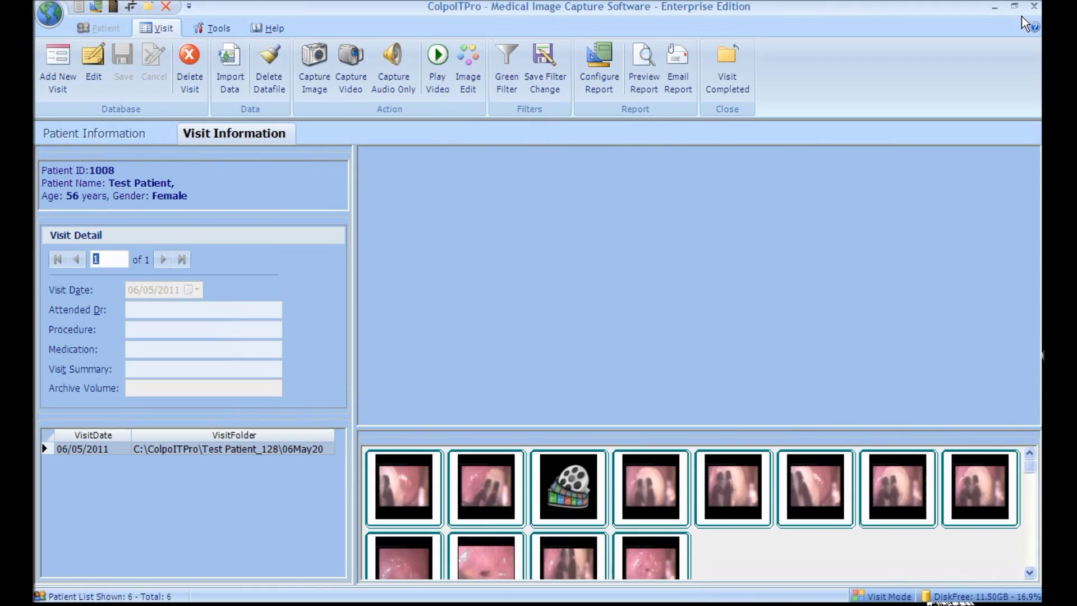
Step: Preview the fourth captured image, then bring up the visit's Report Preview
left_click(636, 459)
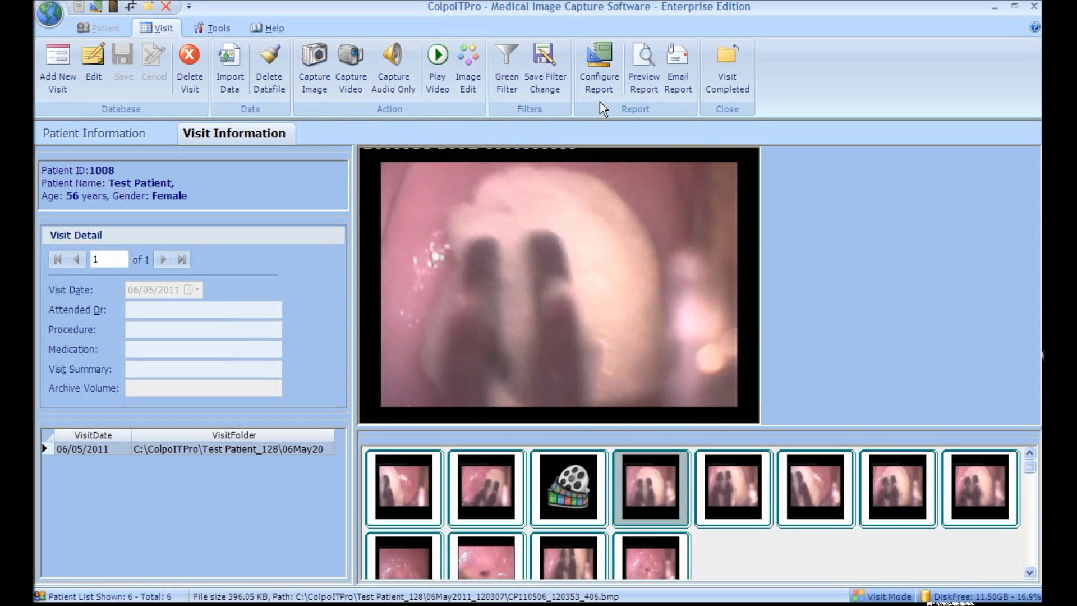
left_click(639, 93)
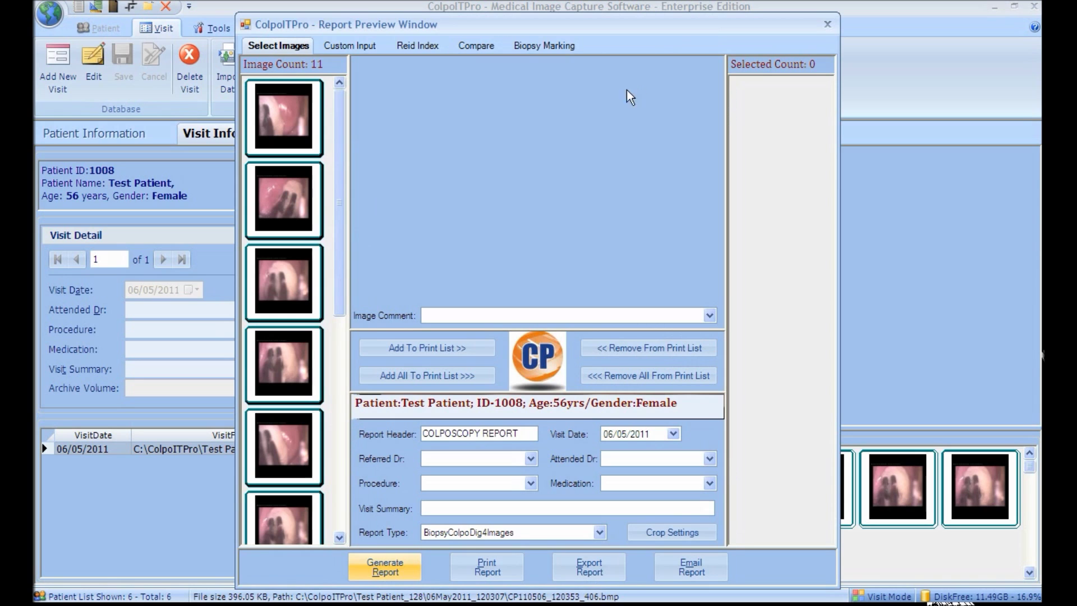
Step: Add five captured images, including the one with the dark spot, to the report's print list
left_click(279, 217)
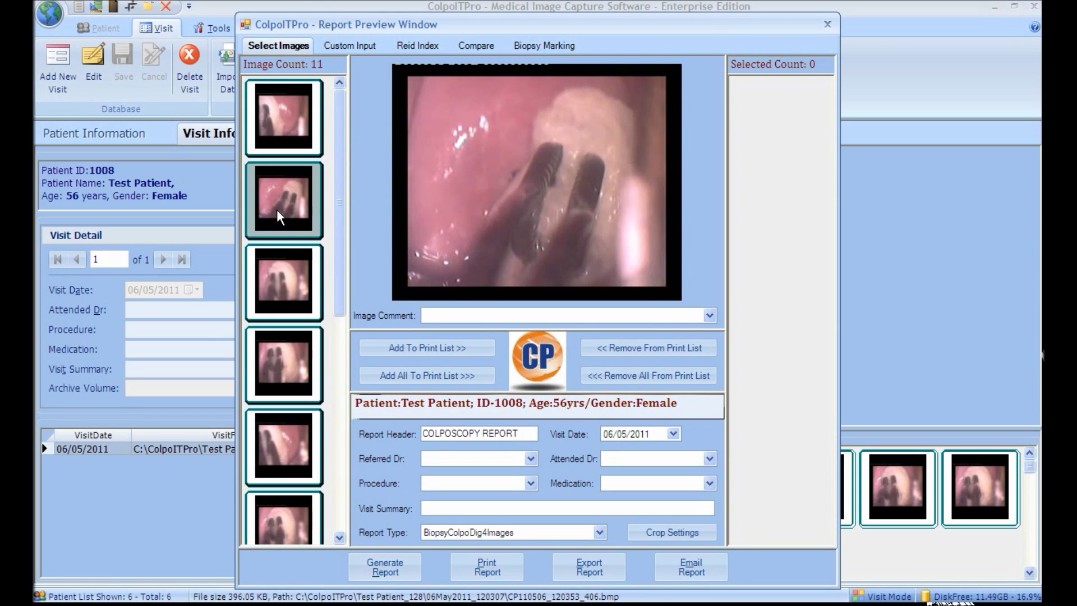
double_click(279, 219)
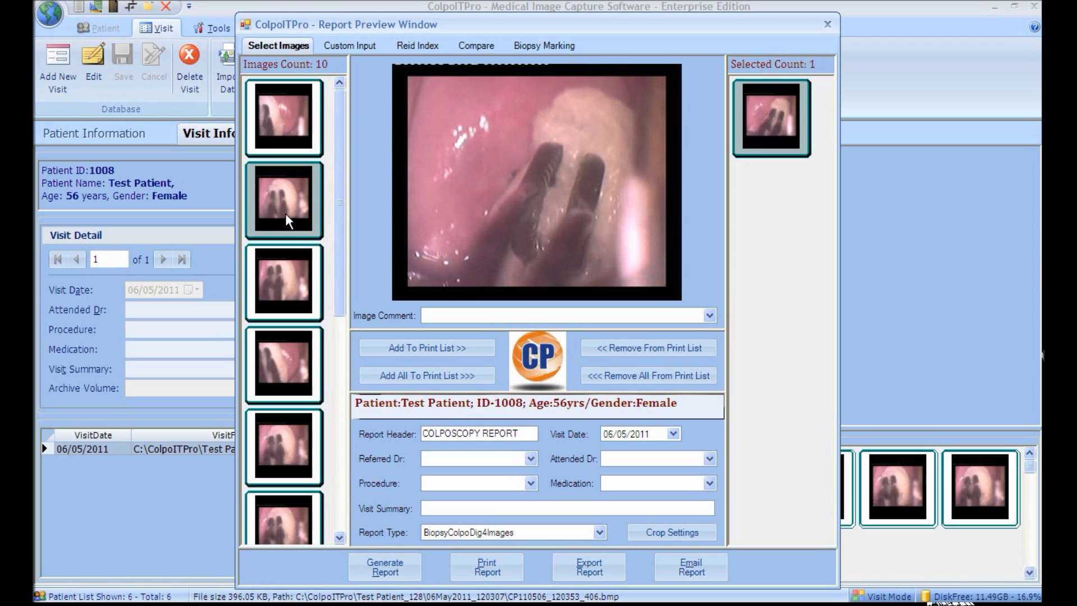
left_click_drag(338, 257, 337, 360)
double_click(312, 397)
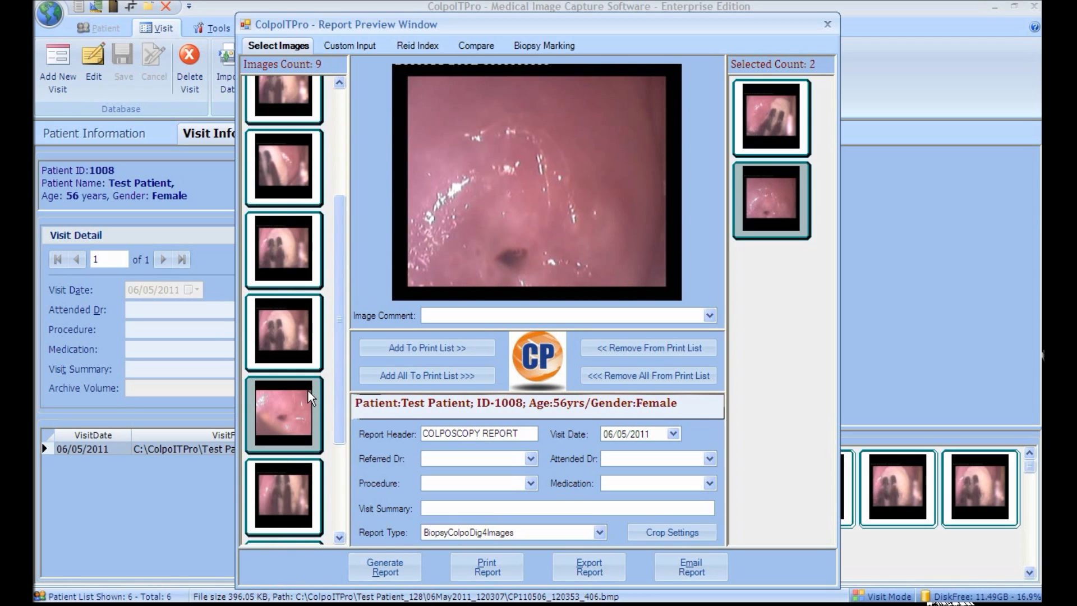
double_click(312, 397)
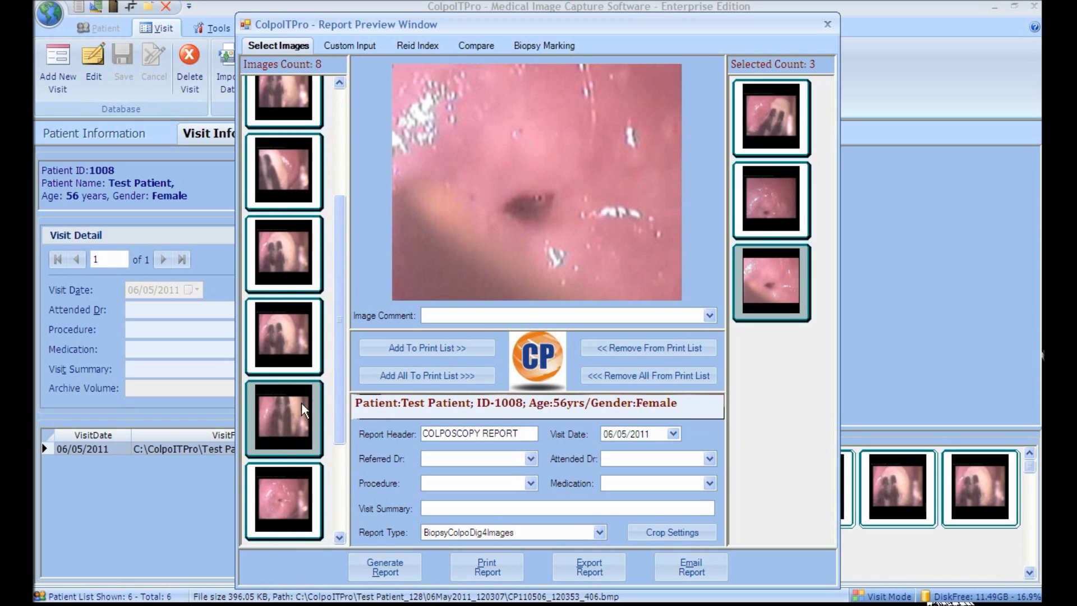
double_click(289, 475)
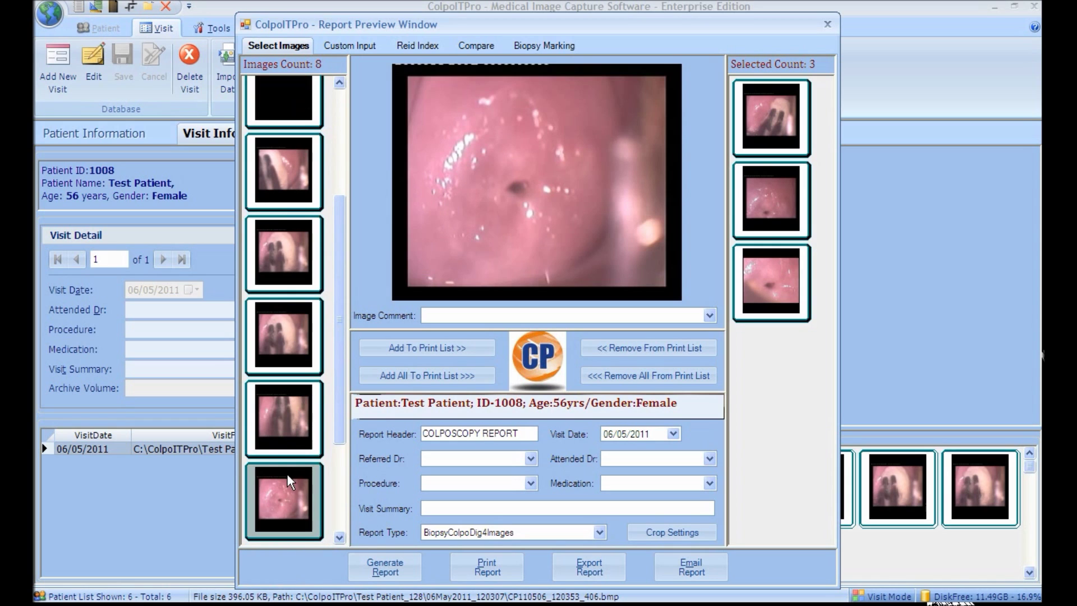
double_click(282, 363)
left_click(767, 209)
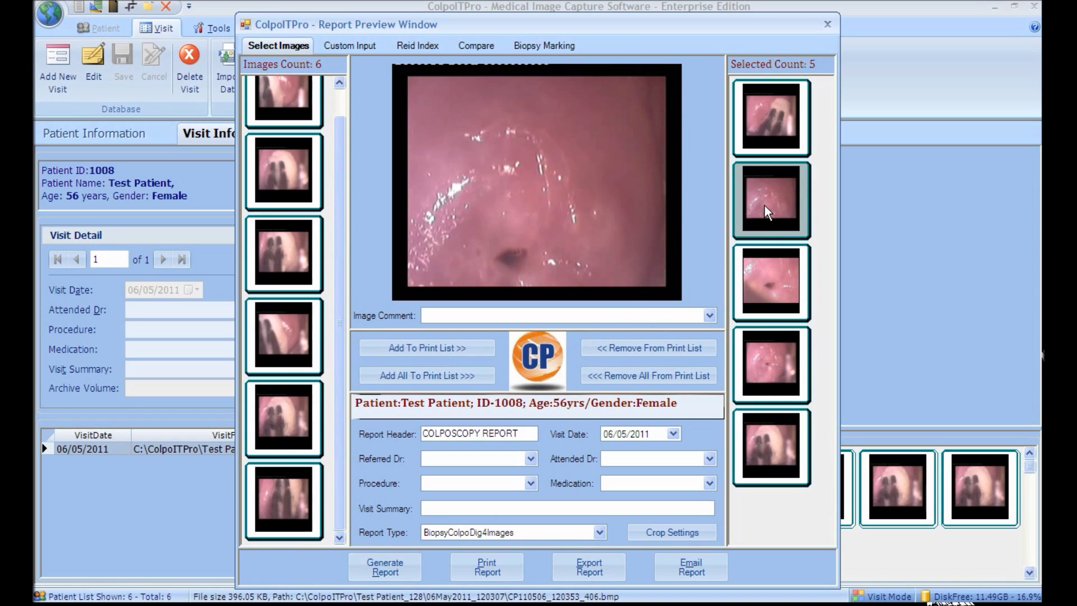
left_click(709, 316)
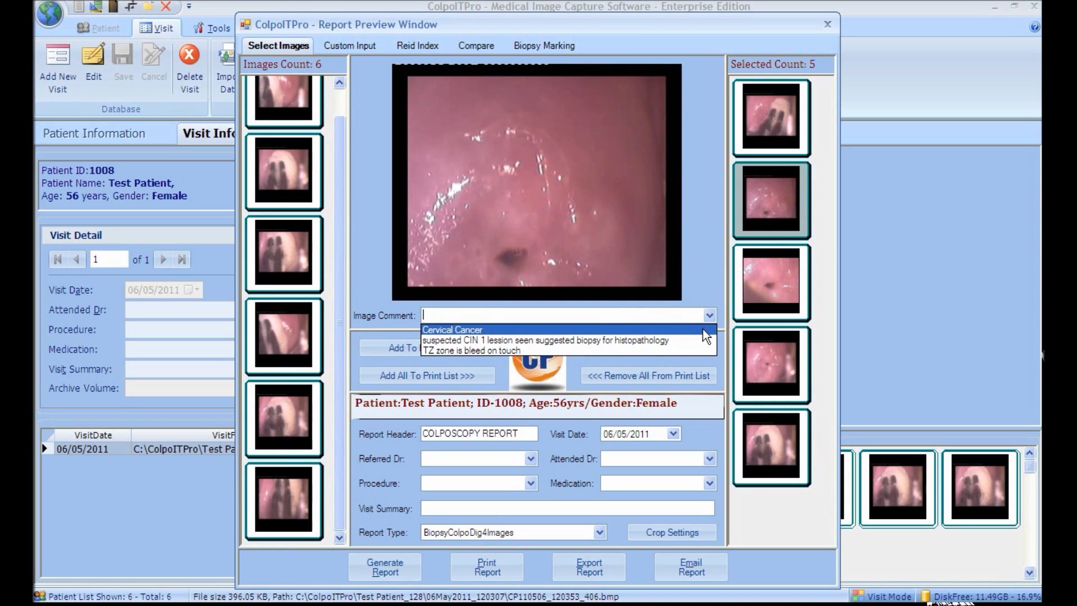
Step: Set the image comment to Cervical Cancer and fill in the referring and attending doctors
left_click(703, 330)
left_click(515, 456)
left_click(531, 458)
left_click(448, 472)
left_click(710, 458)
left_click(692, 458)
type("Dr. Revathi")
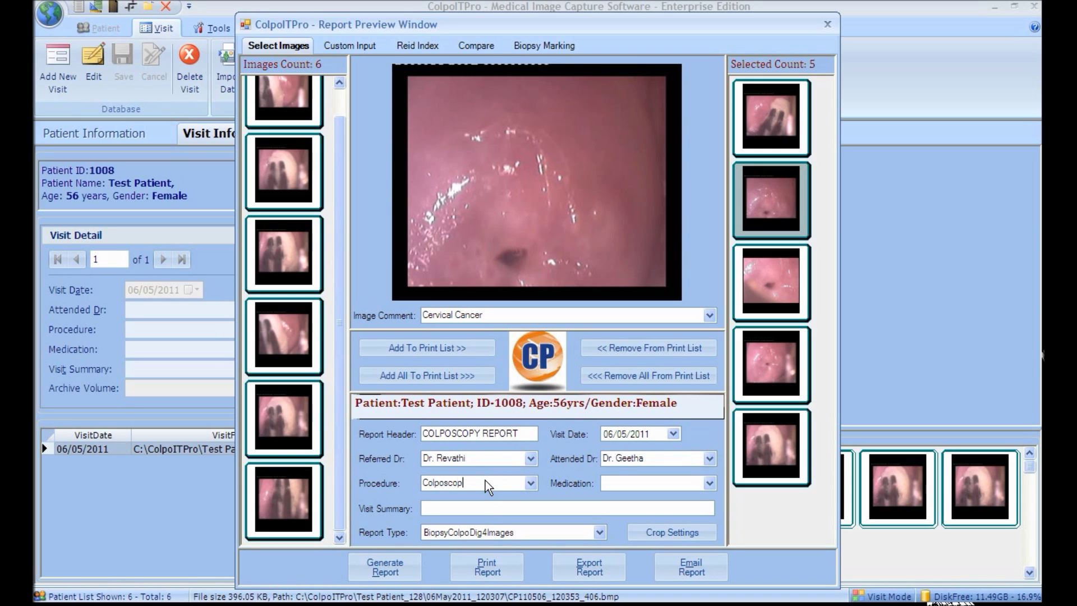
Step: Enter GA as the medication and keep BiopsyColpoDig4Images as the report type
left_click(613, 483)
type("GA")
left_click(600, 532)
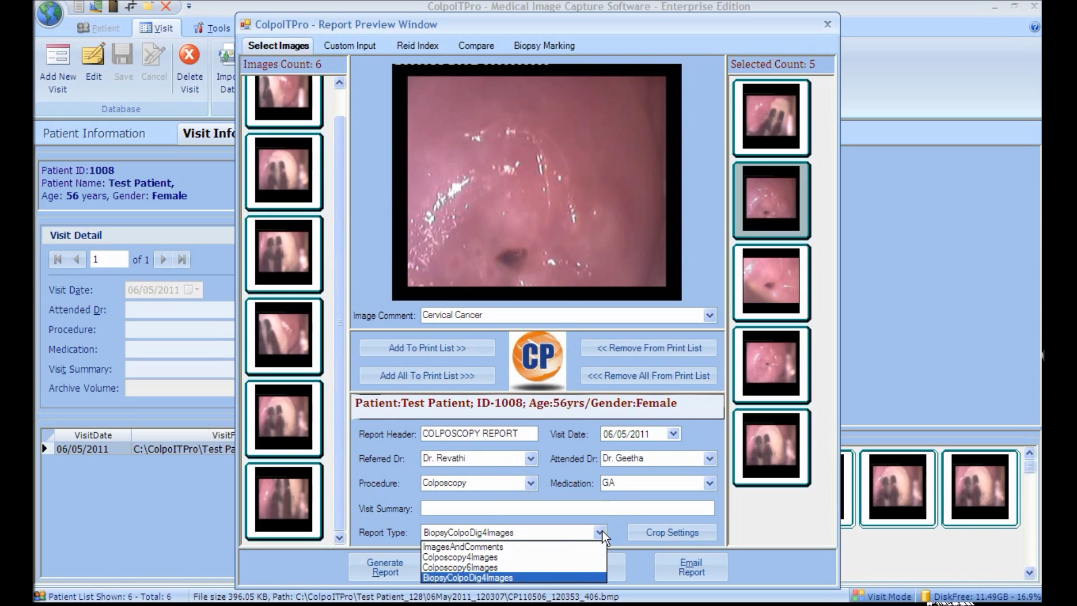
left_click(599, 577)
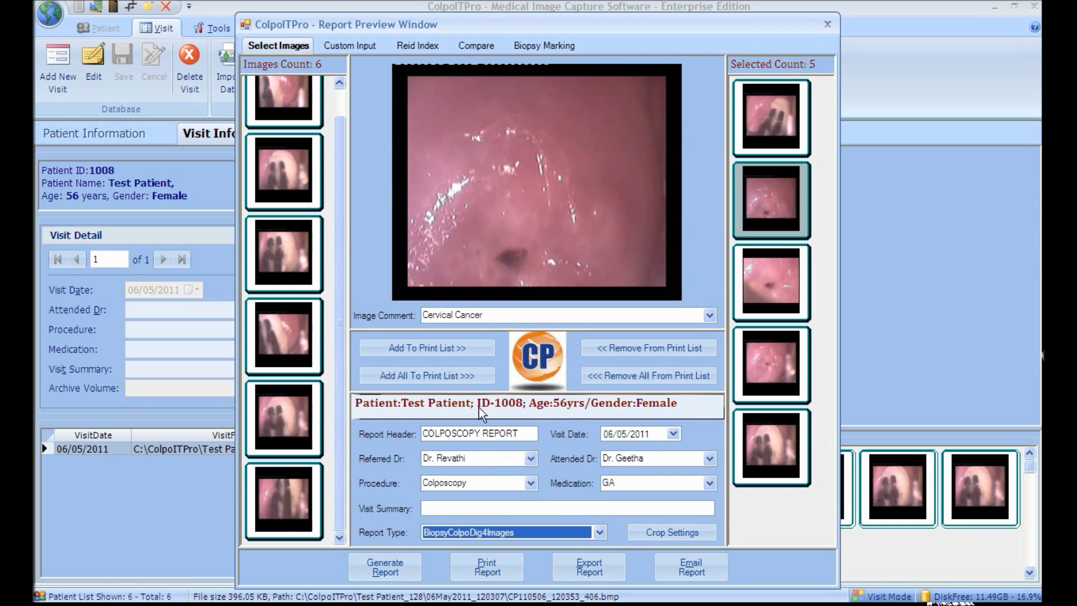
left_click(362, 50)
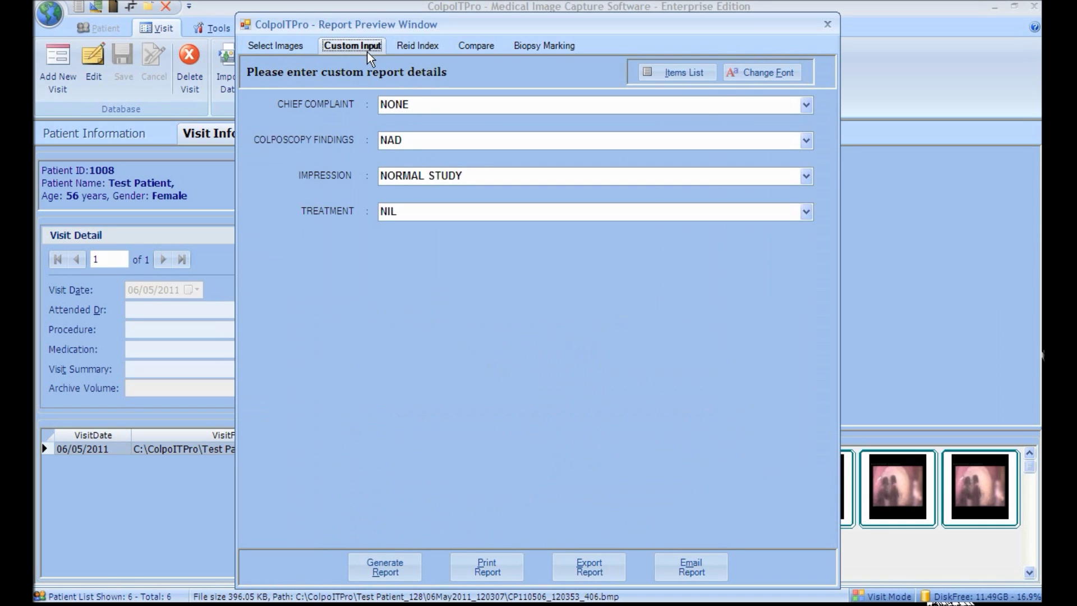
Step: Set the chief complaint to Amenarrhaea and the colposcopy findings to Erorioversa
left_click(432, 106)
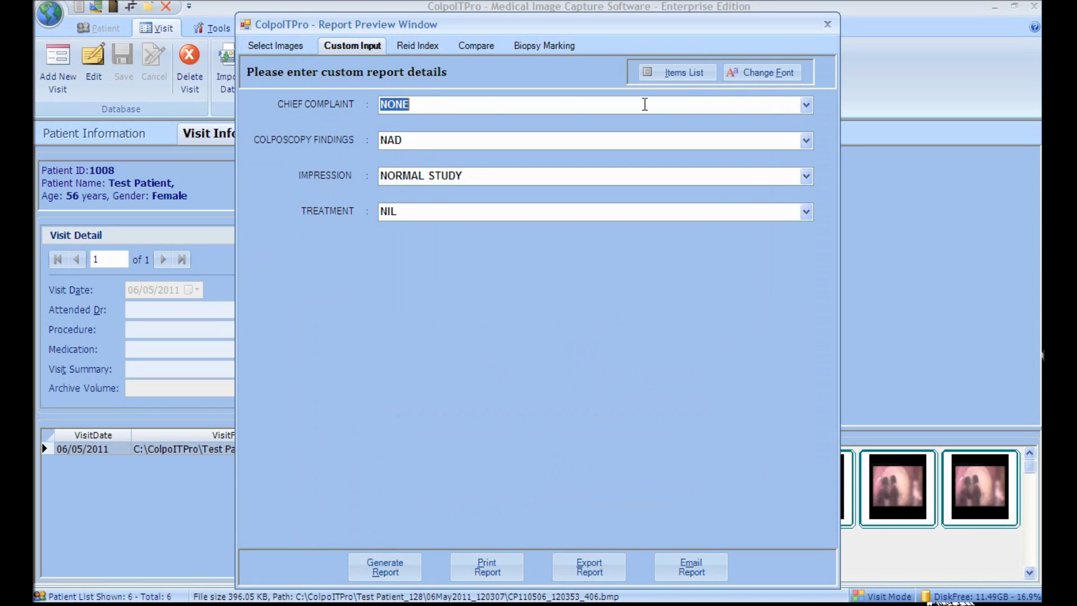
left_click(805, 104)
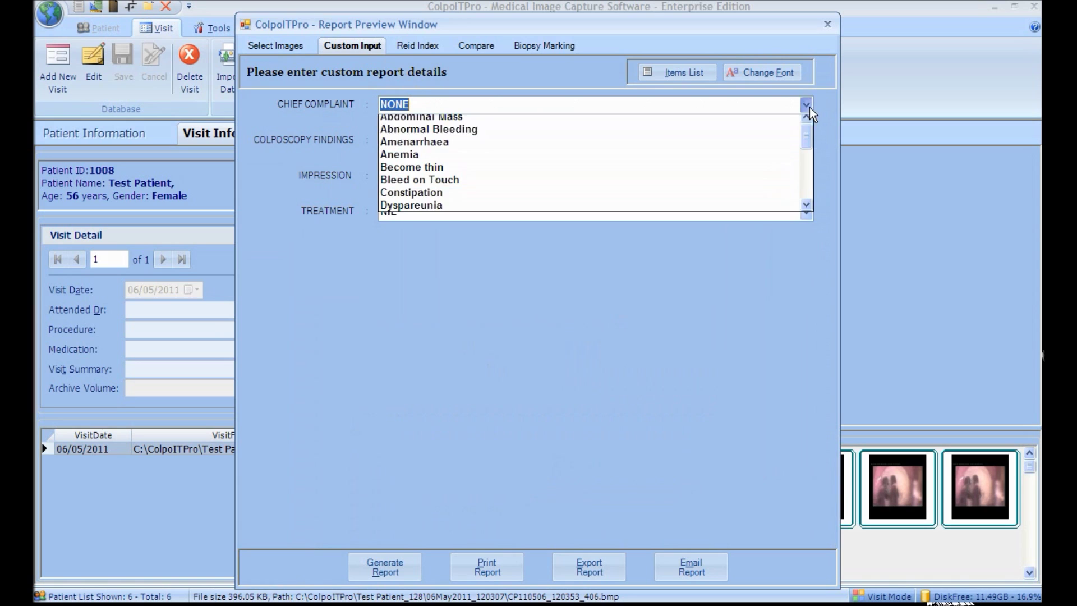
left_click(799, 147)
left_click(529, 139)
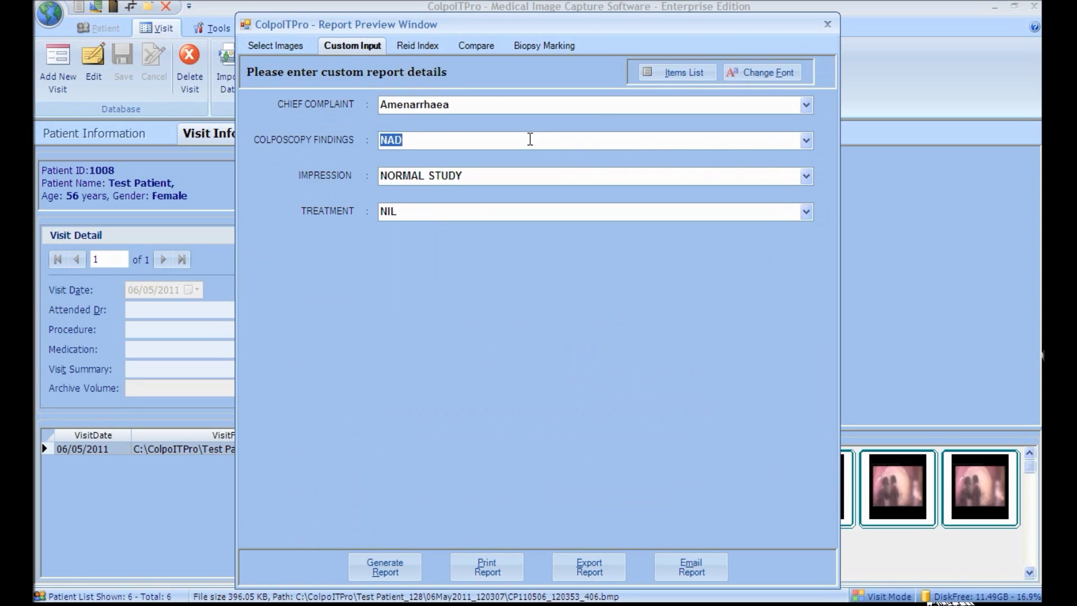
left_click(656, 74)
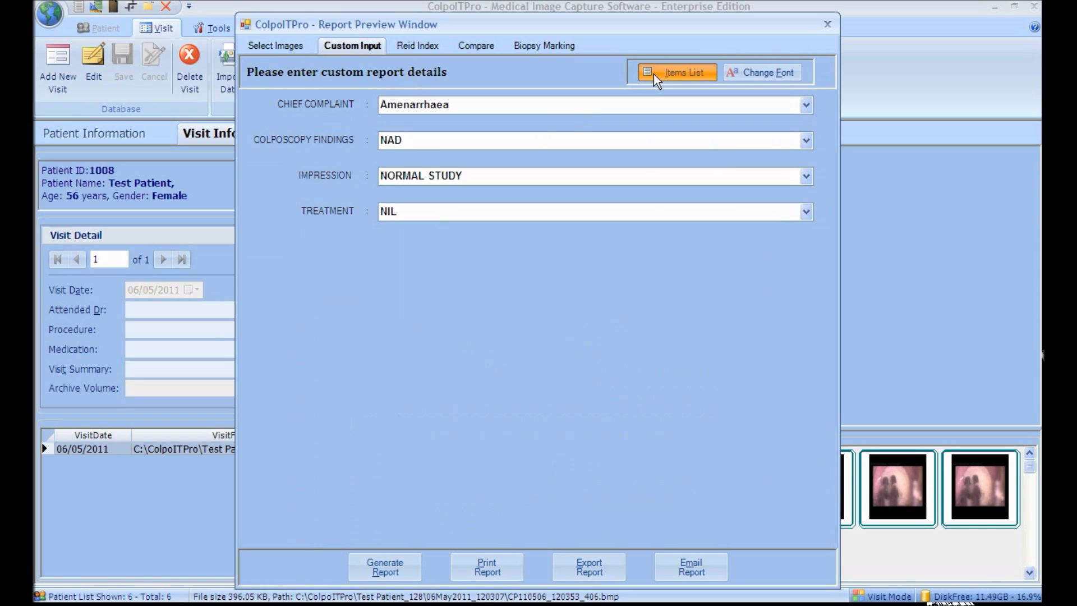
left_click(392, 219)
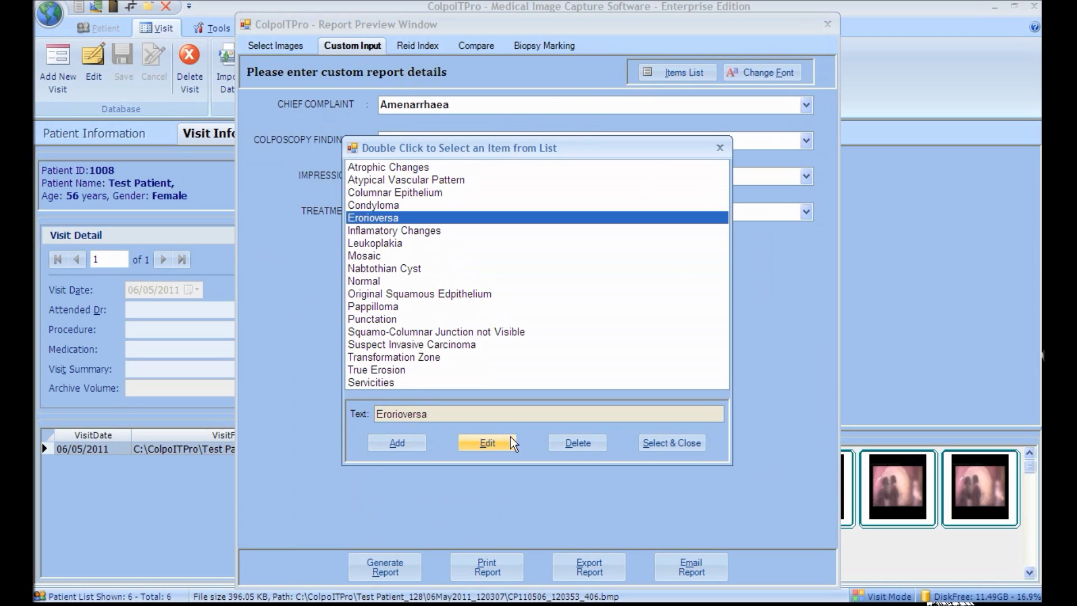
left_click(667, 443)
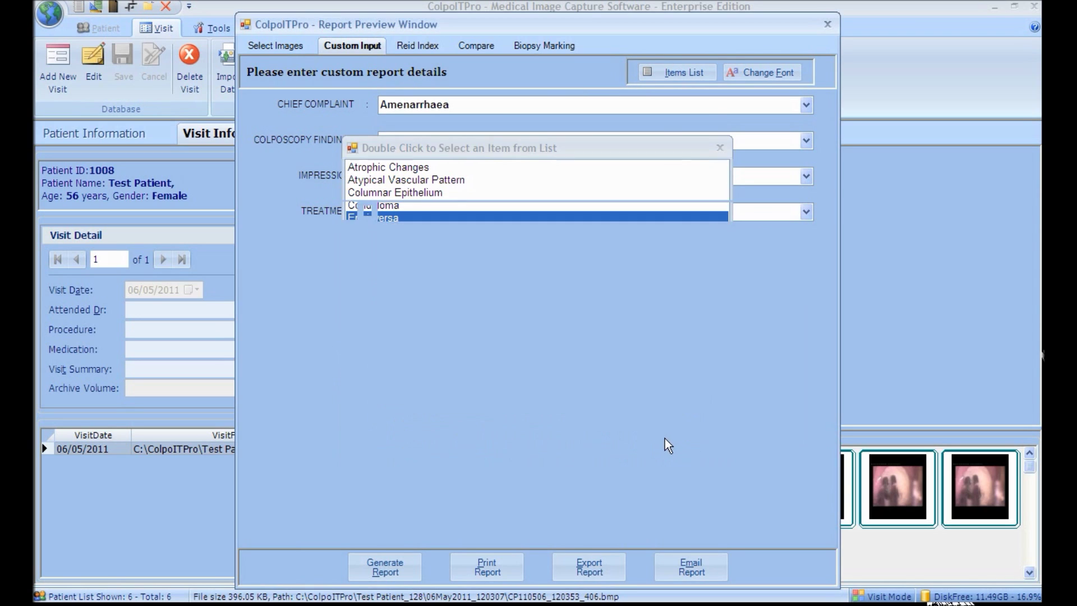
Step: Set the impression to Columnar Epithelium and the treatment to Cryosugury
left_click(738, 173)
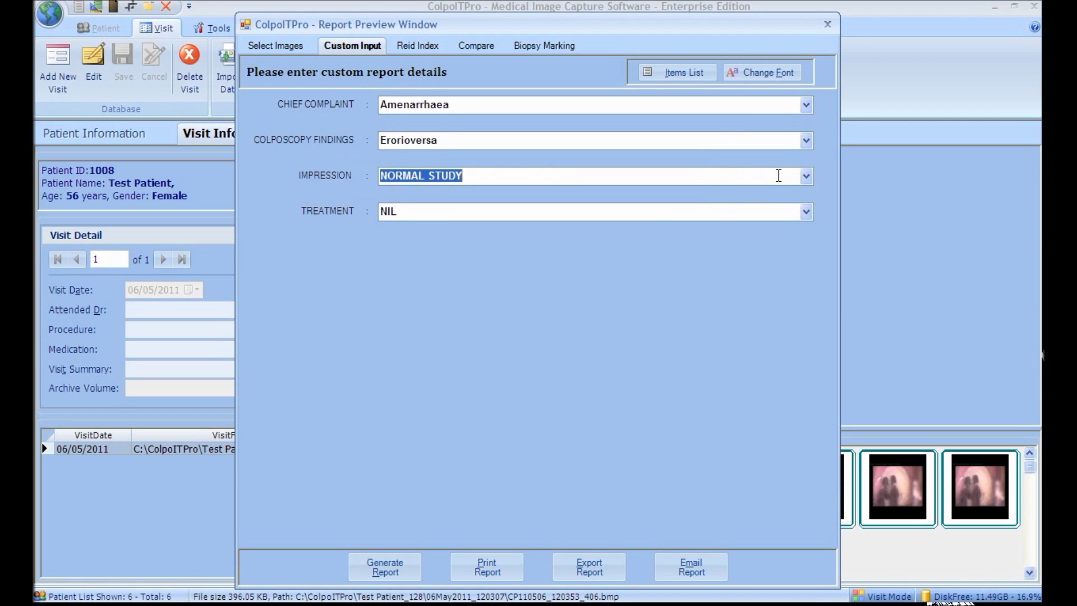
left_click(805, 176)
left_click(769, 218)
left_click(768, 218)
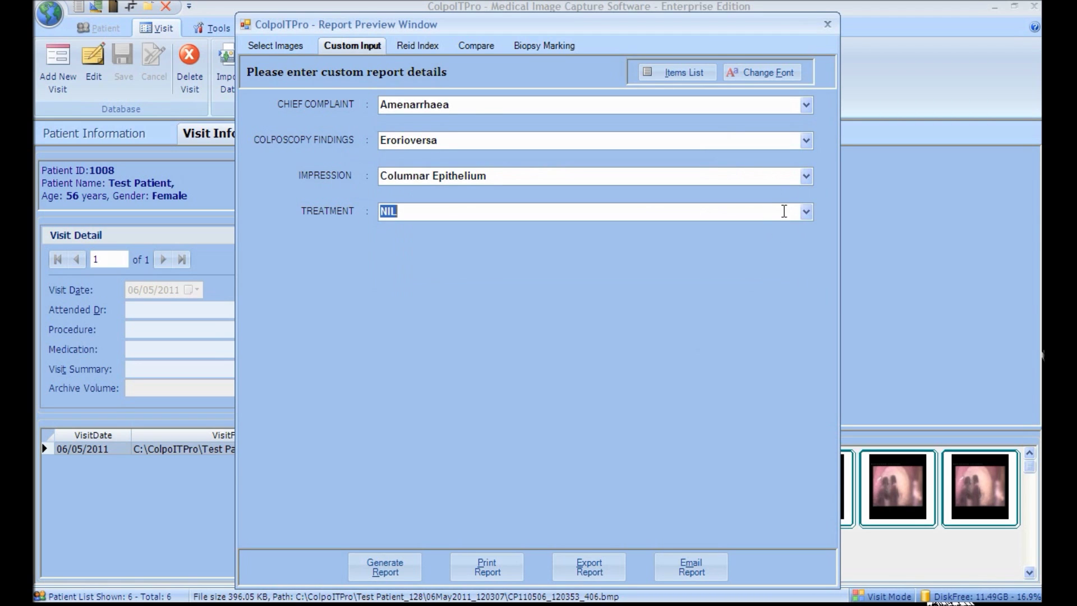
left_click(806, 212)
left_click(746, 258)
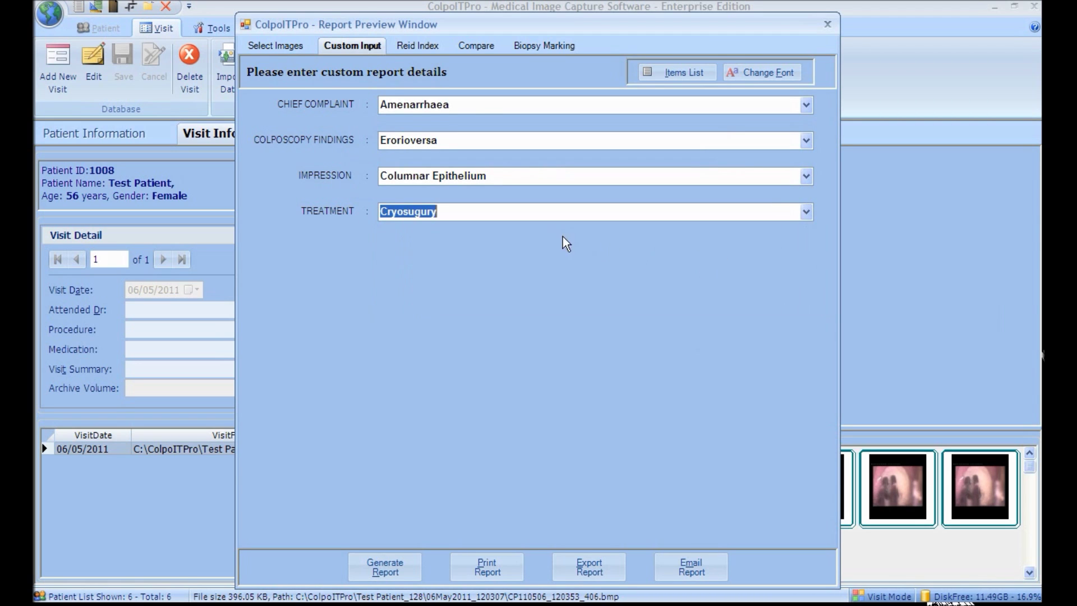
Step: Change the report details font colour to Red
left_click(739, 73)
left_click(475, 323)
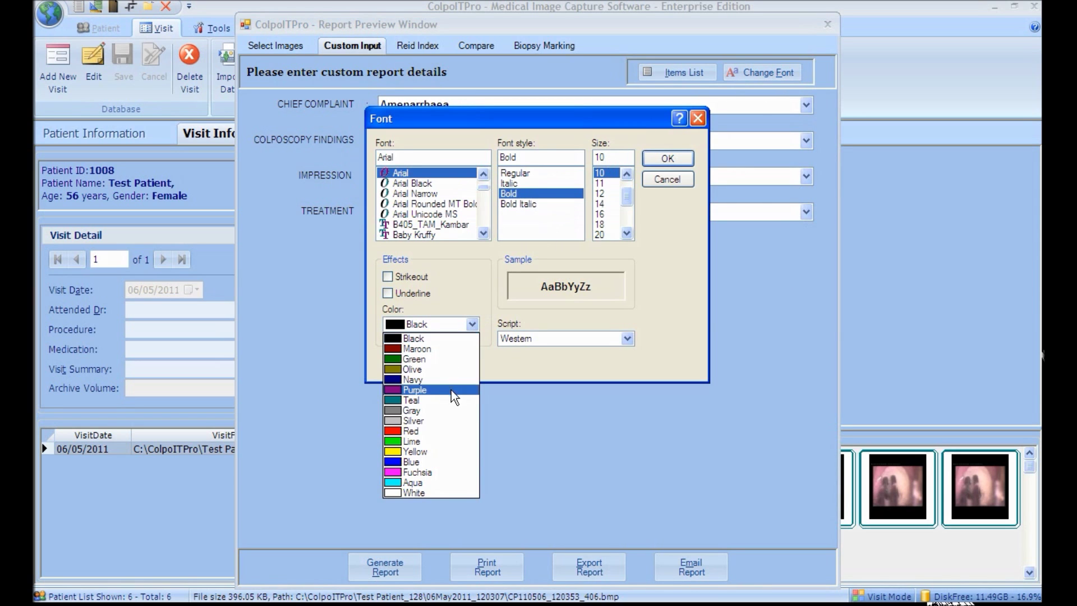
left_click(442, 428)
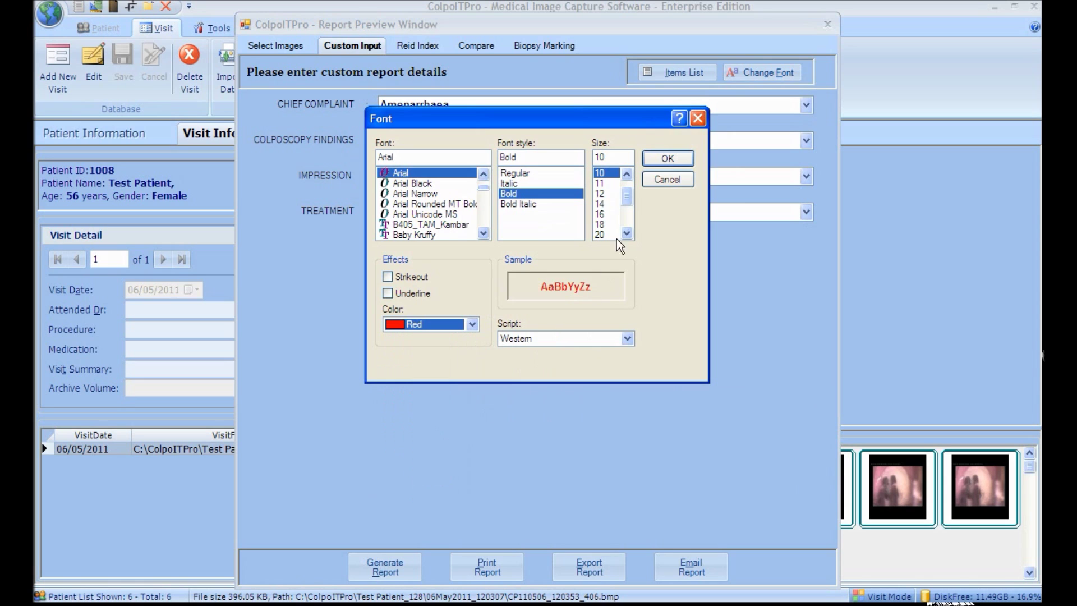
left_click(668, 158)
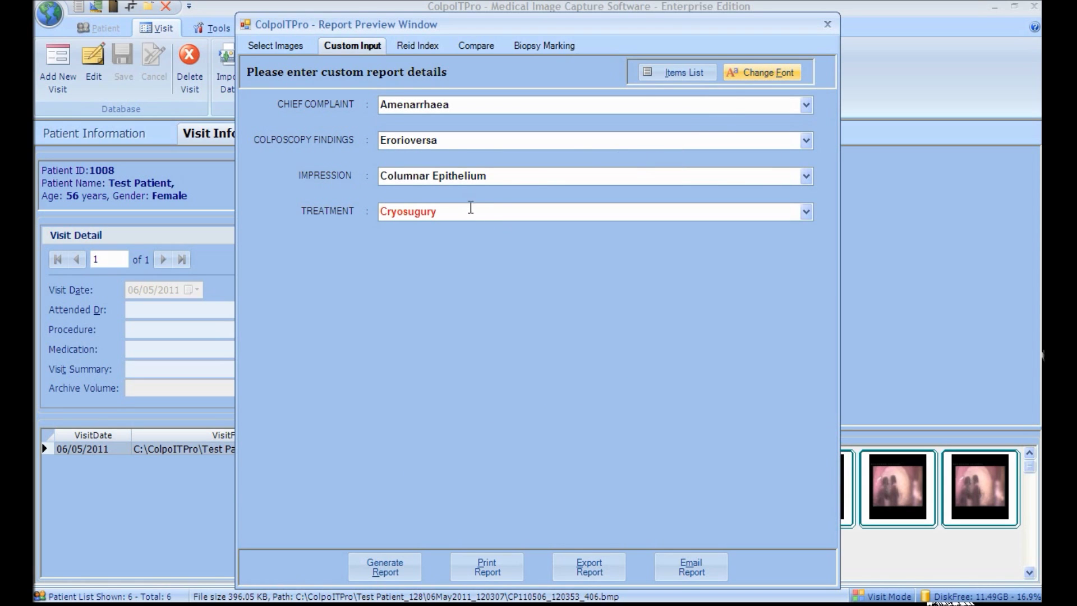
left_click(417, 48)
Step: Tick Indistinct AW, intermediate-shade acetowhite, regular-shaped lesion and Micropapillary Surface in the Reid Index
left_click(347, 166)
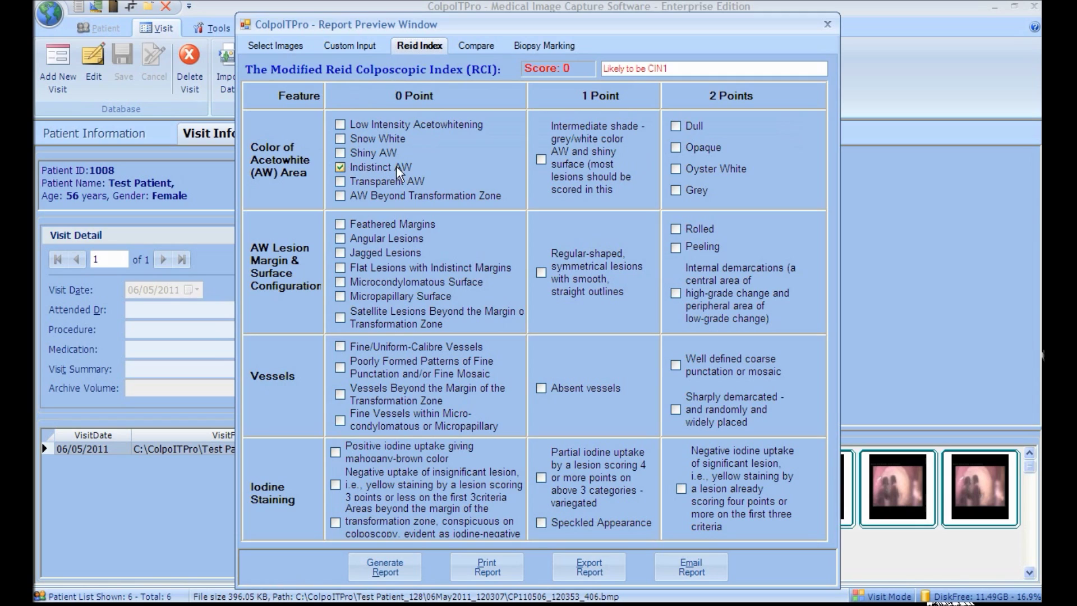
left_click(540, 160)
left_click(541, 272)
left_click(386, 295)
Step: In the Compare view, show the second and fifth captured images
left_click(466, 45)
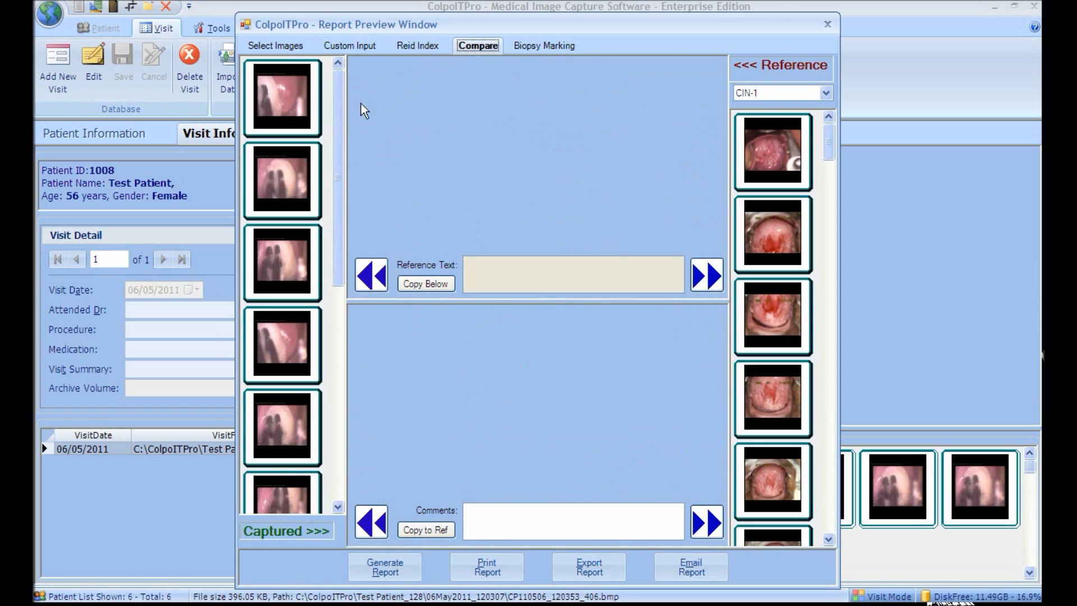
left_click(298, 167)
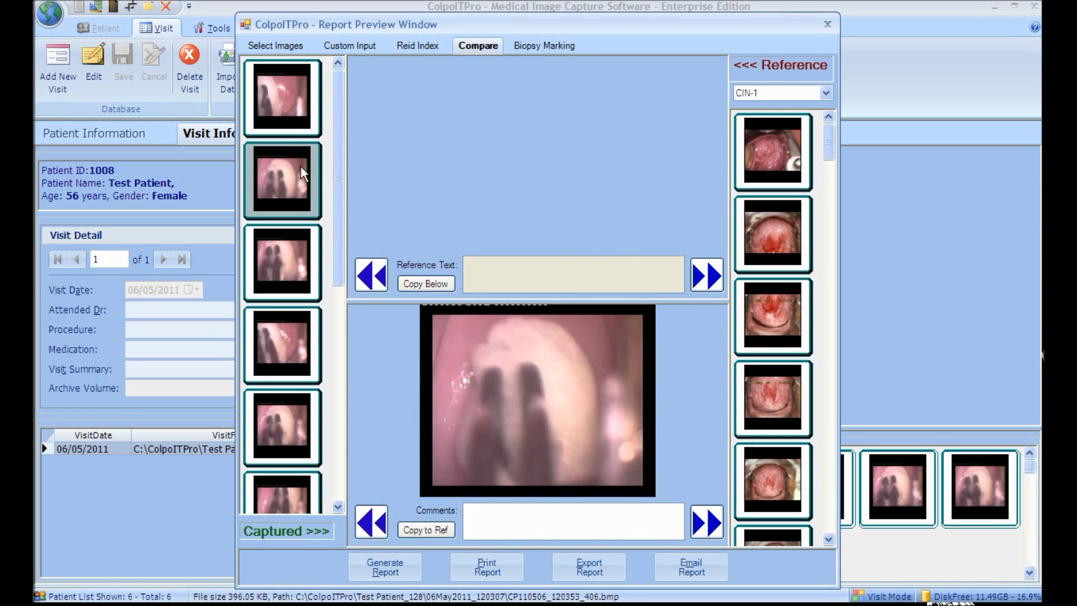
left_click_drag(337, 168, 341, 291)
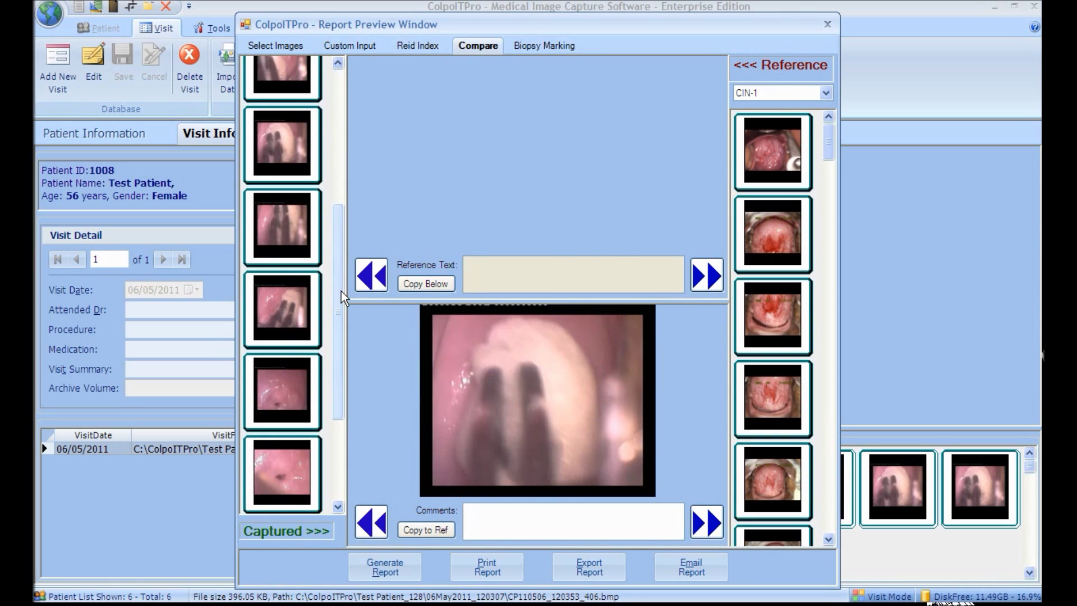
left_click(304, 368)
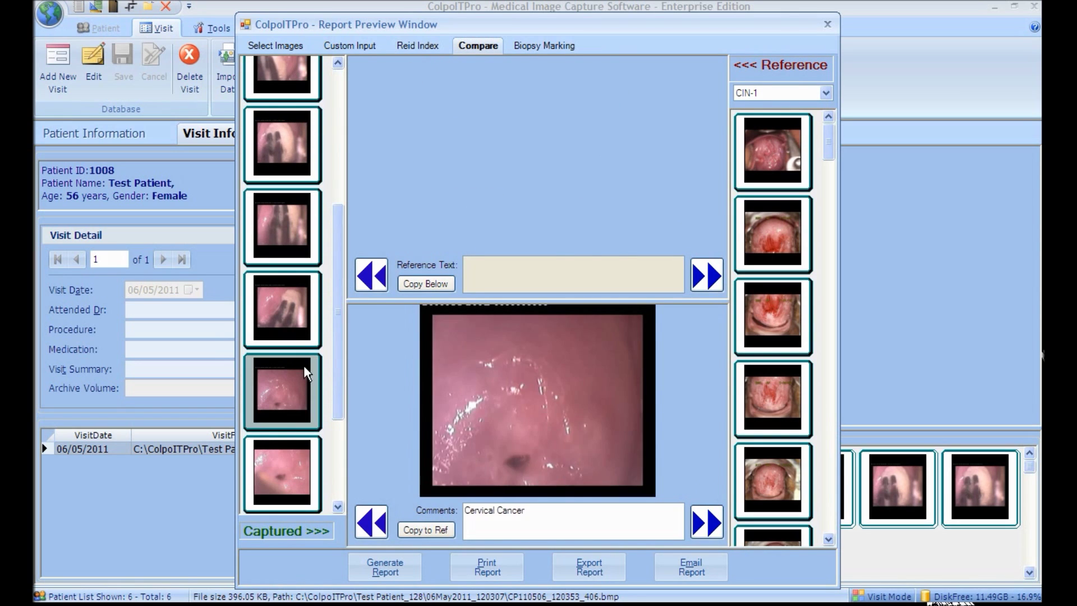
Step: Browse the CIN-1 reference images and copy the fourth one's description into the image comment
left_click(761, 241)
left_click(772, 342)
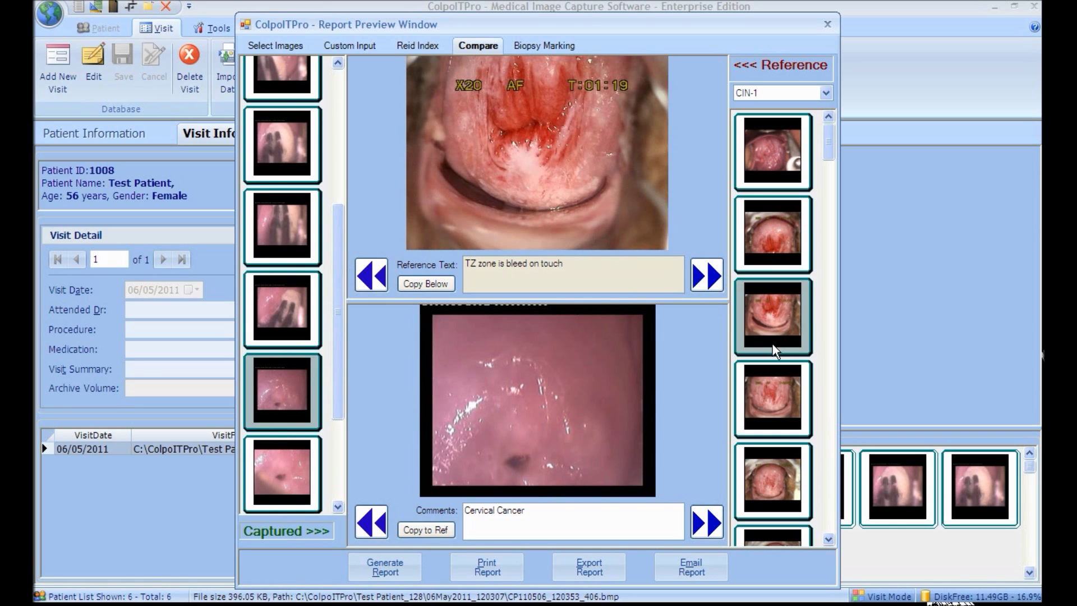
left_click(790, 418)
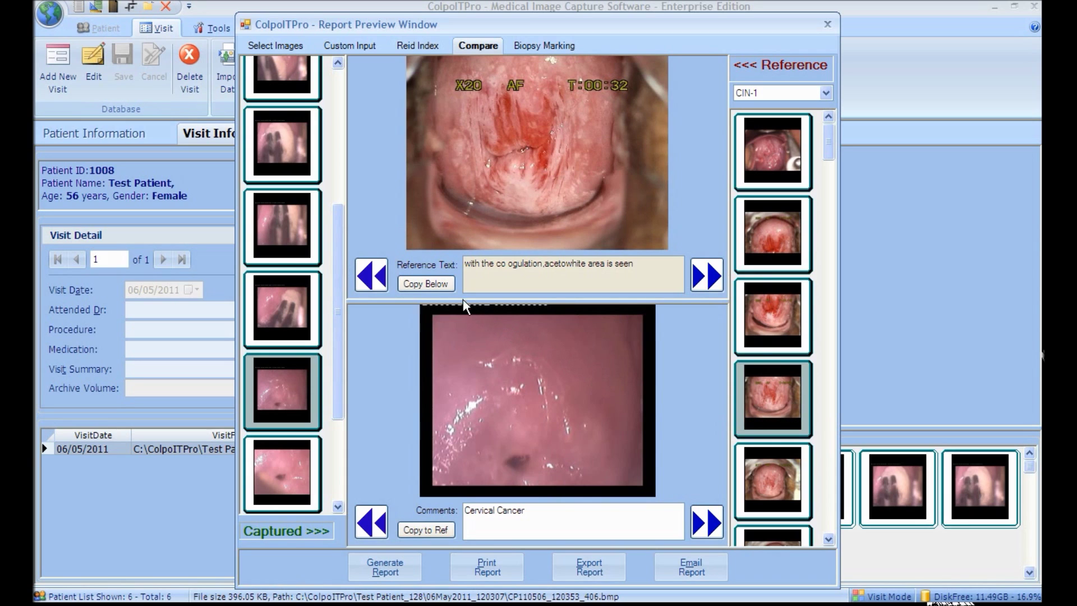
left_click(446, 288)
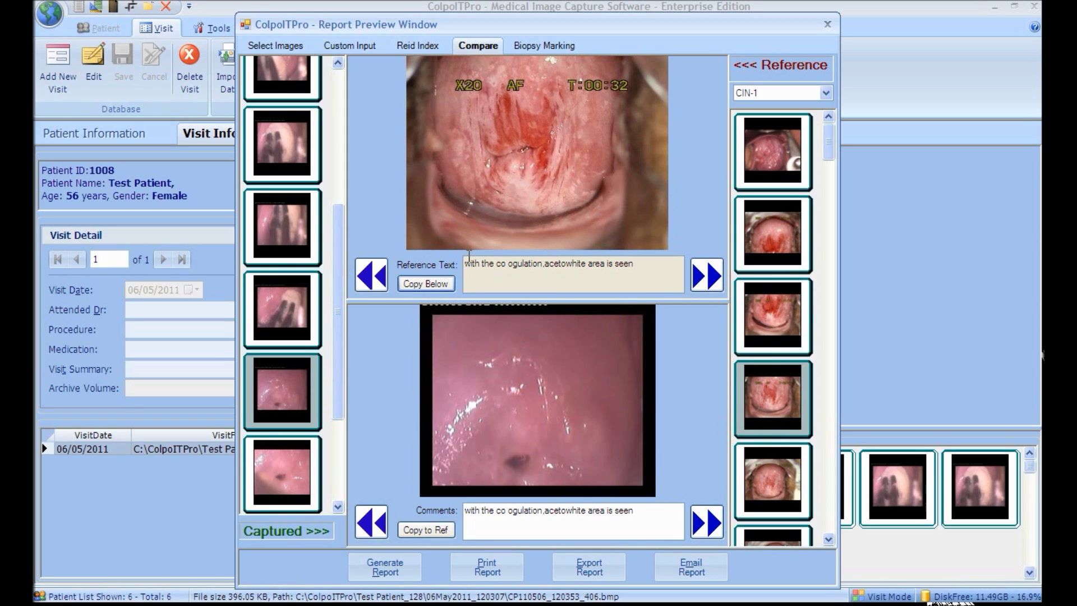
left_click(530, 46)
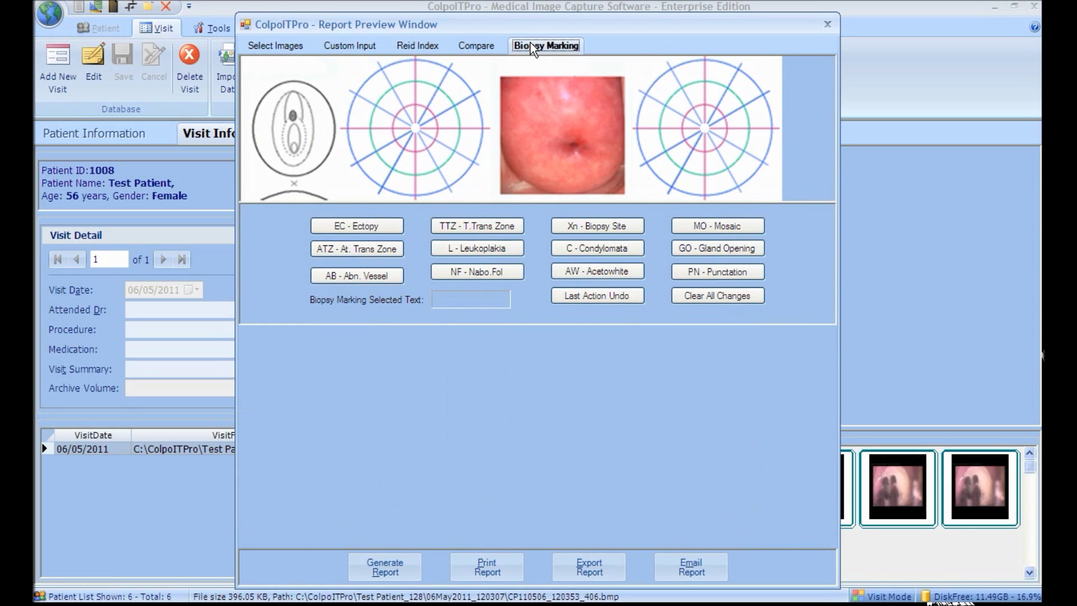
Step: Place TTZ, EC, ATZ, AB and Xn marks on the cervix image and diagrams, then generate the report
left_click(486, 222)
left_click(533, 151)
left_click(371, 226)
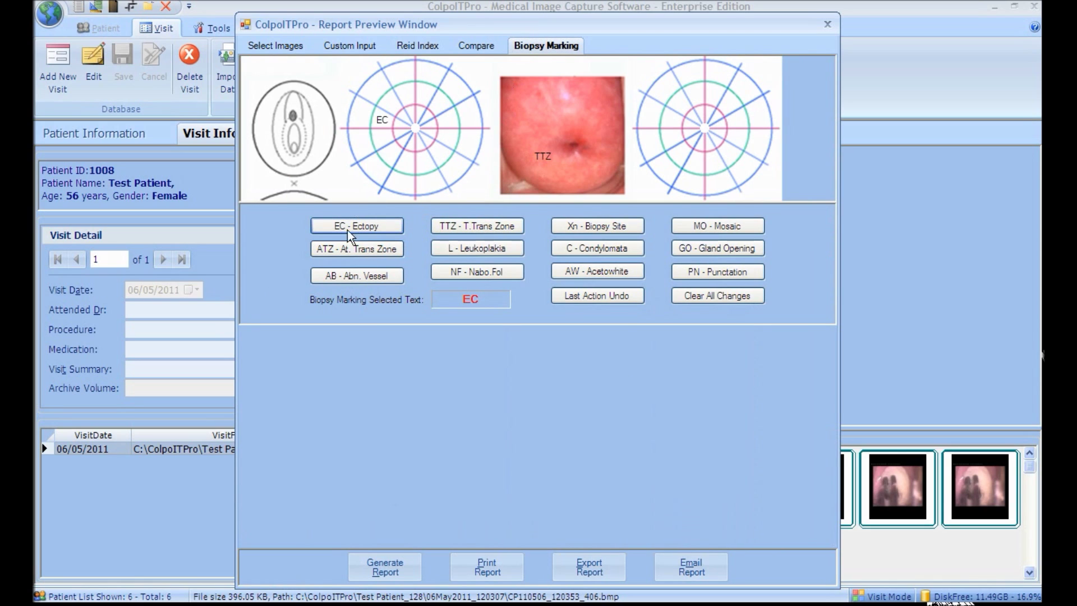
left_click(356, 249)
left_click(324, 275)
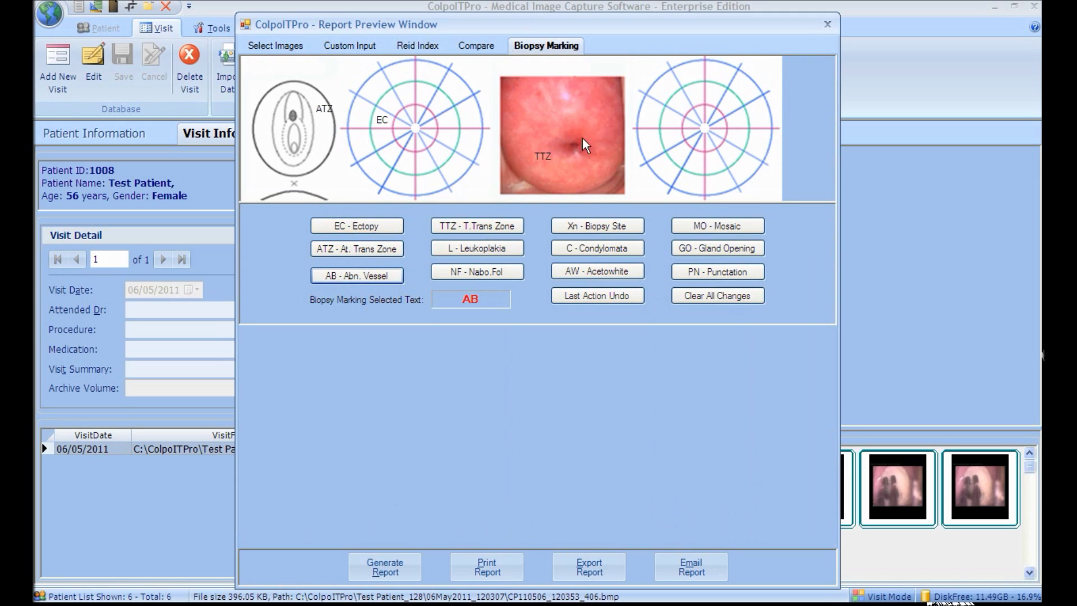
left_click(641, 108)
left_click(583, 226)
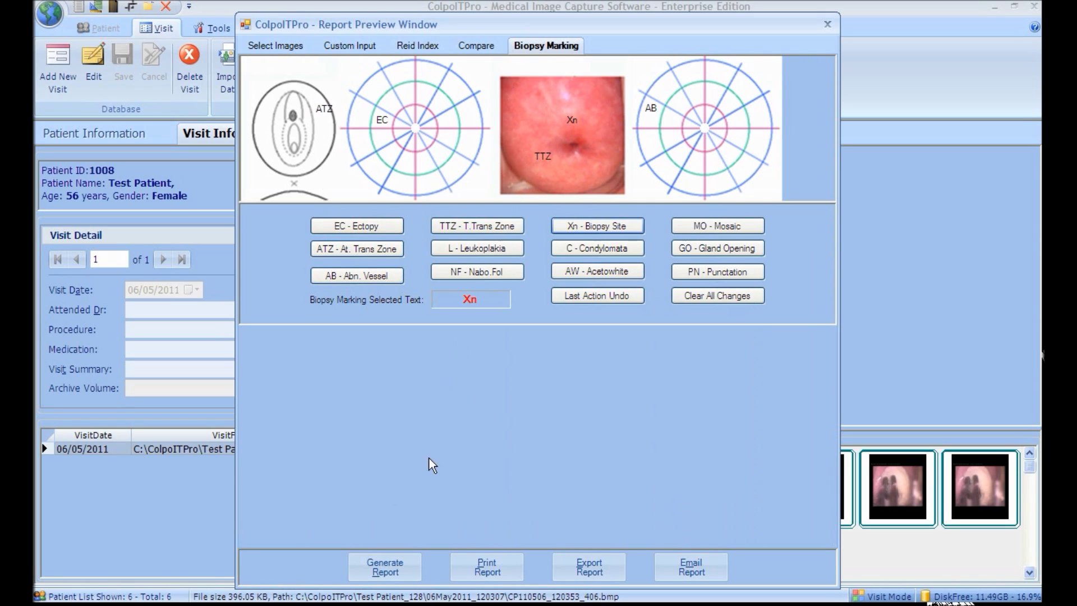
left_click(409, 564)
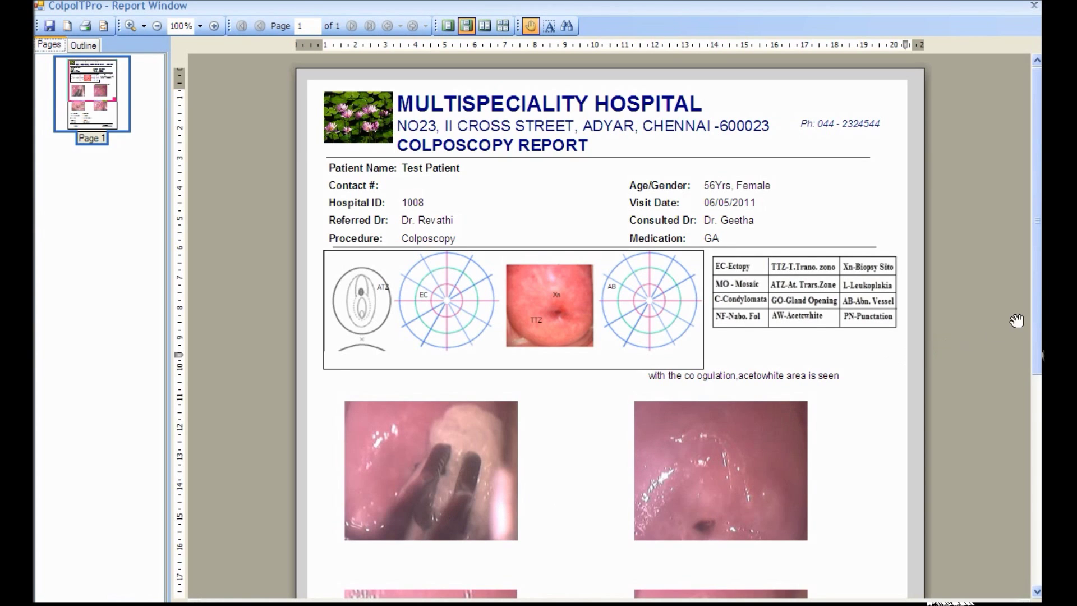
Step: Scroll through the one-page report and print it to the HP LaserJet 1020
left_click_drag(1035, 314, 1026, 533)
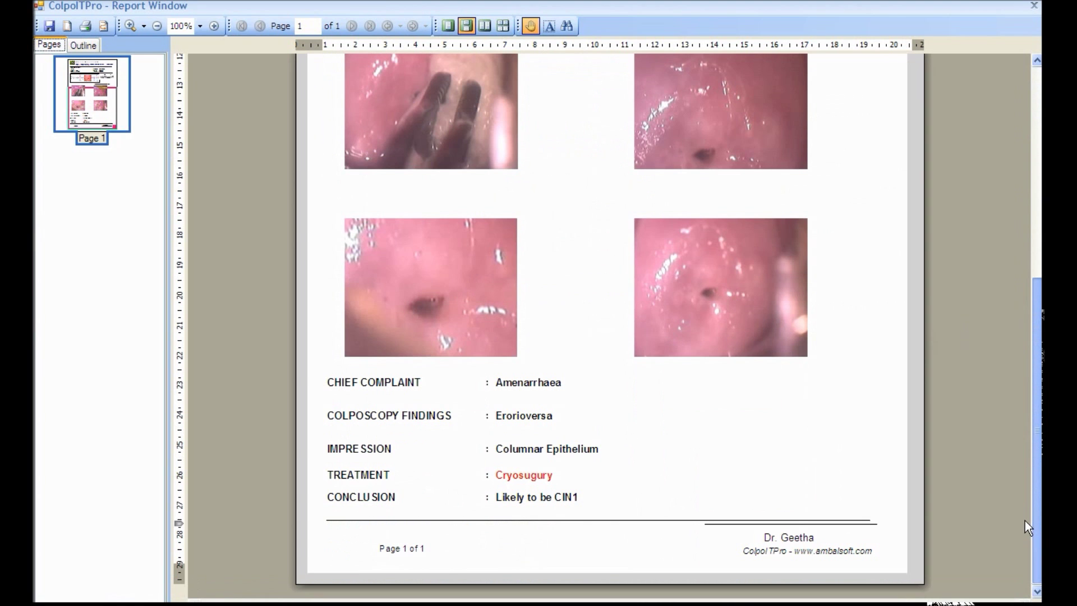
left_click_drag(1024, 494, 1013, 288)
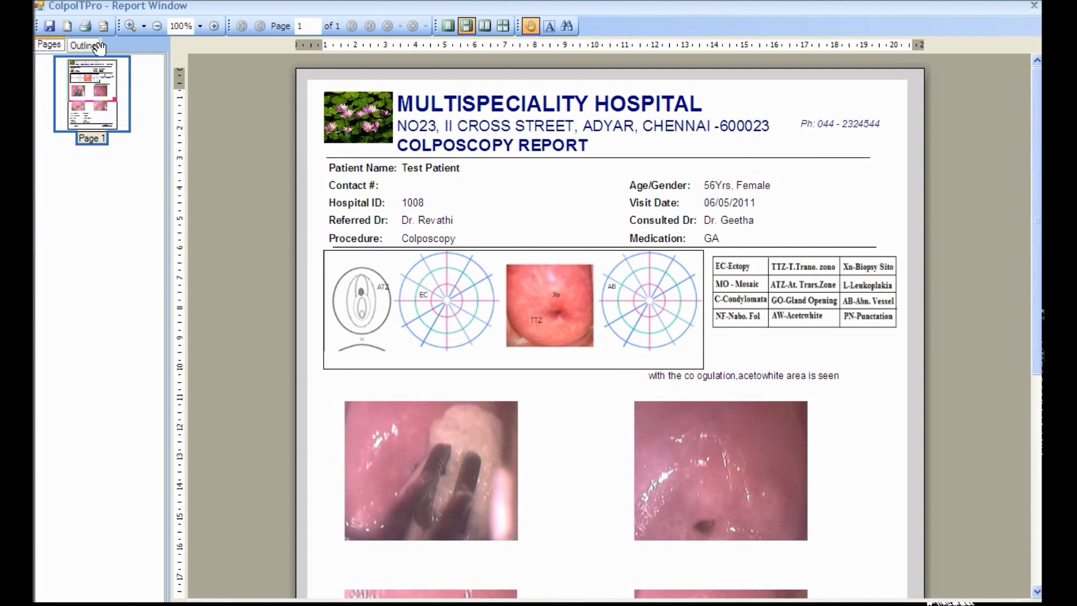
left_click(86, 26)
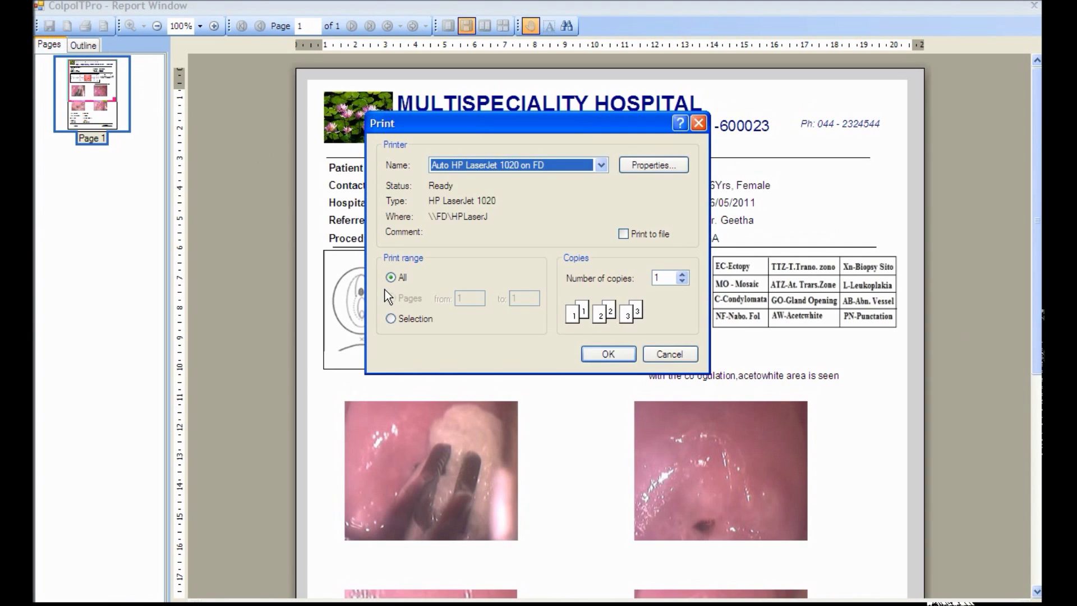
left_click(607, 354)
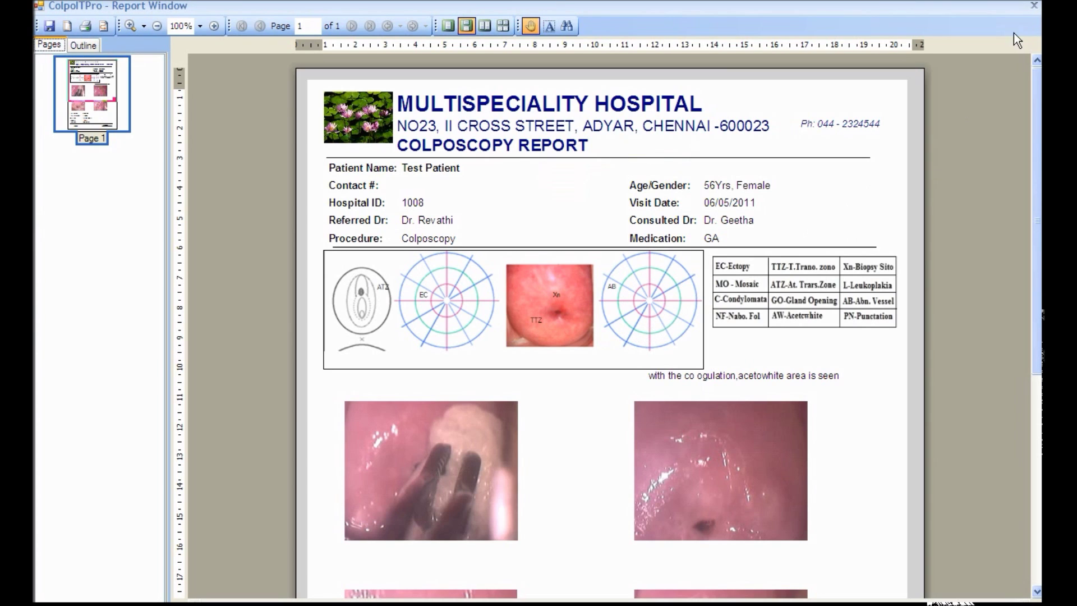
Step: Close the report, mark patient 1009's visit completed, and preview its fourth image with Tools shown
left_click(1034, 5)
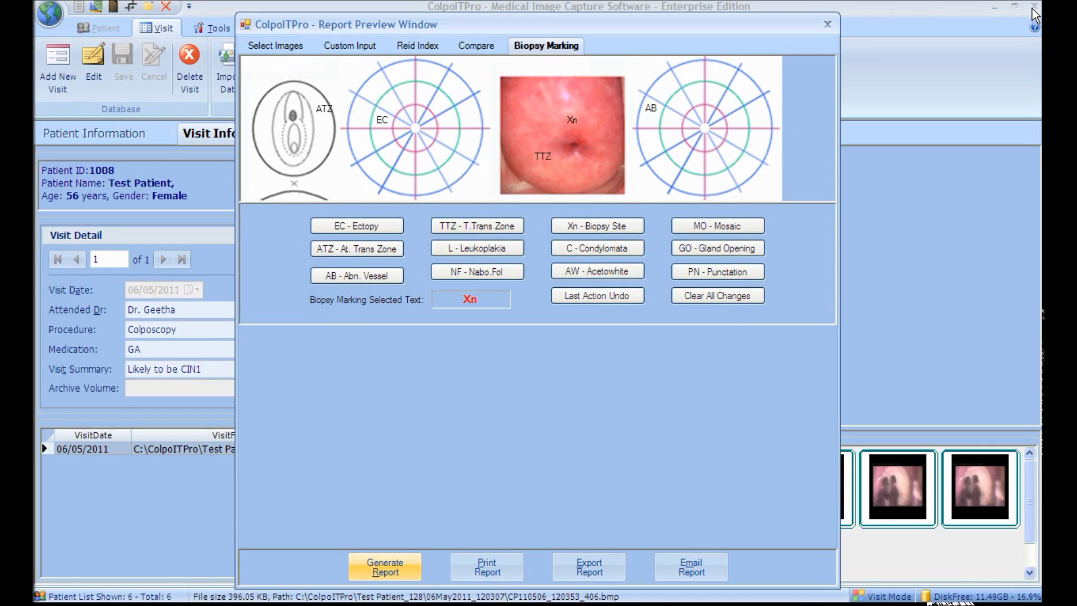
left_click(826, 24)
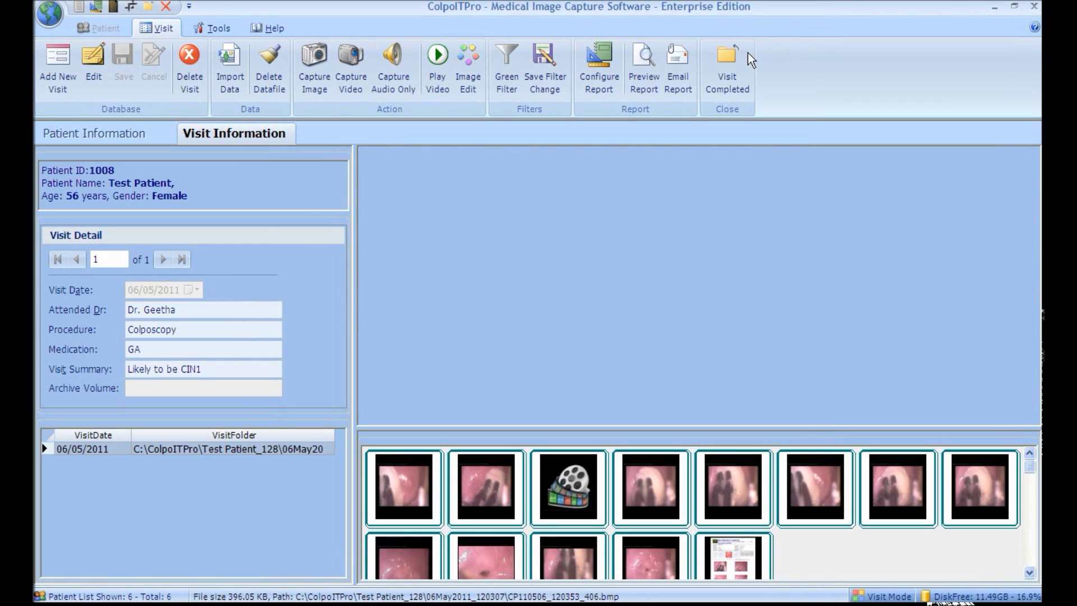
left_click(715, 83)
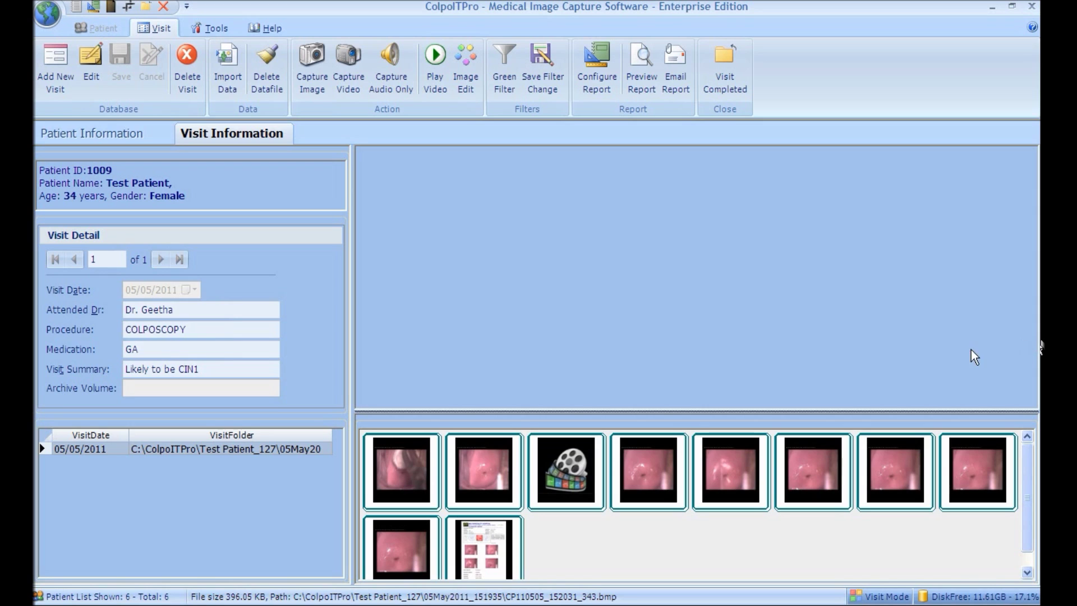
left_click(643, 458)
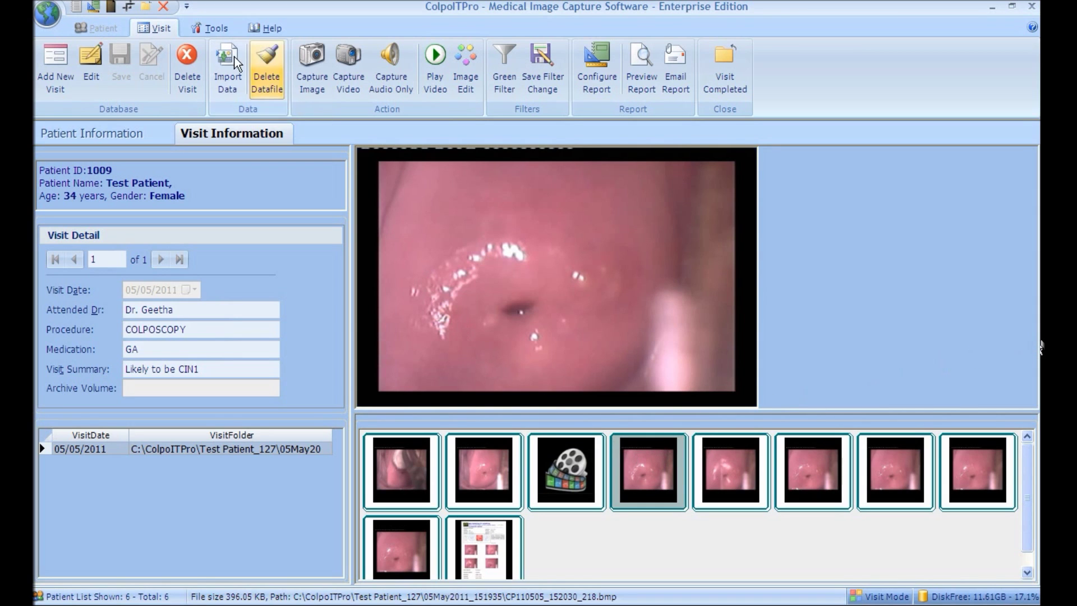
left_click(217, 29)
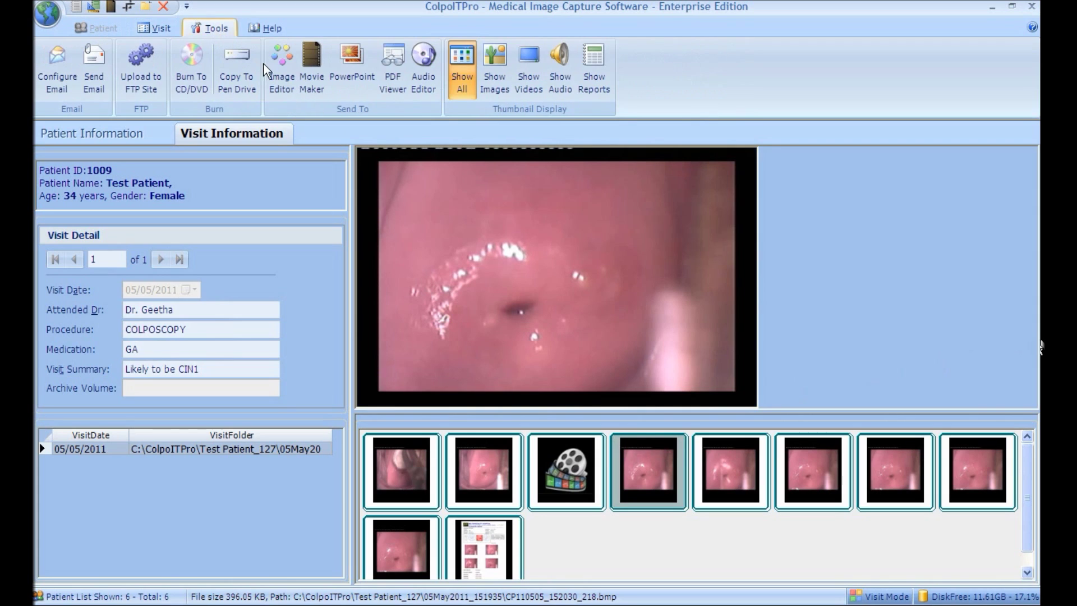
Step: Open the fourth image in Paint and draw a circle on its right side
left_click(282, 96)
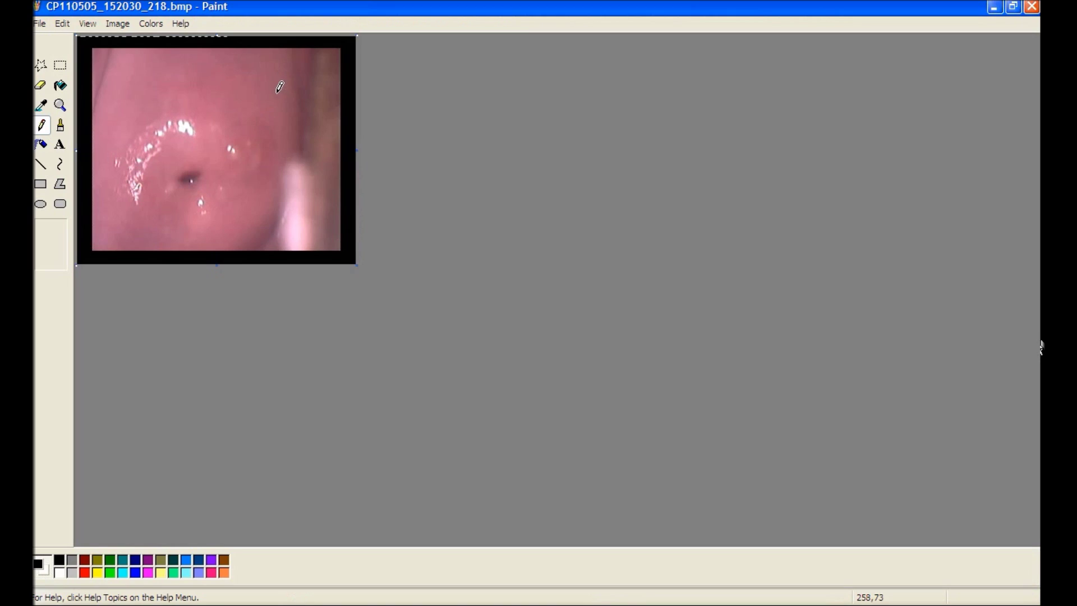
left_click(40, 204)
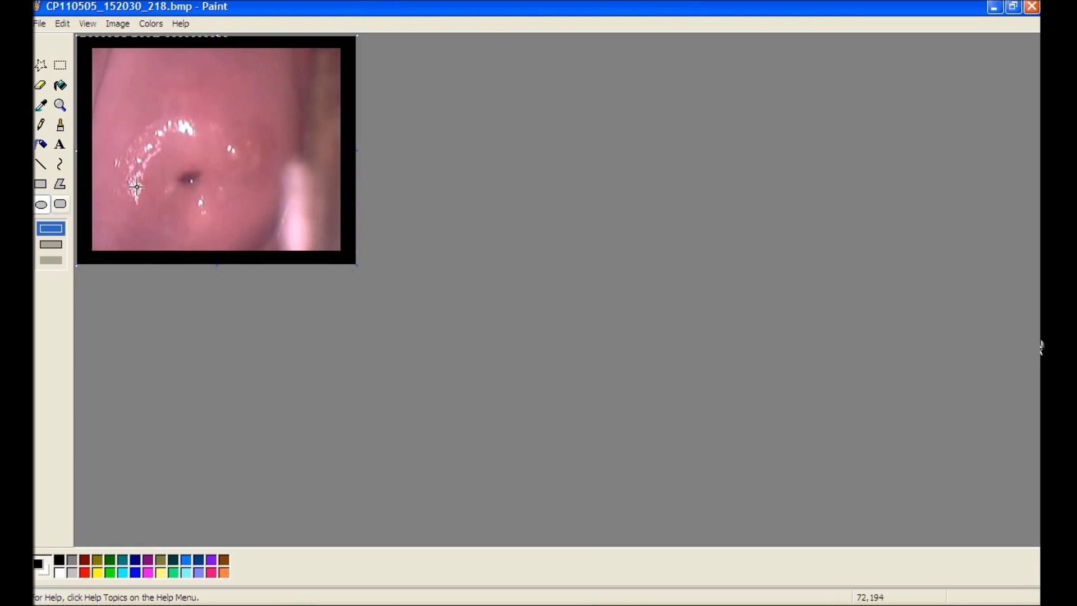
left_click_drag(194, 93, 334, 228)
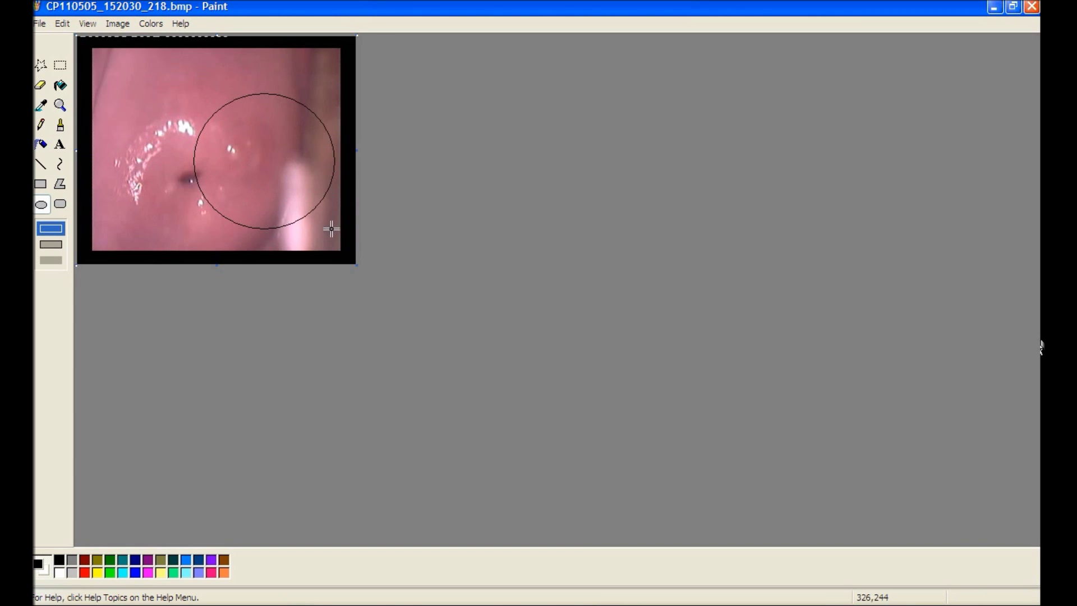
Step: Add green, transparent-background text 'Problem Part' inside the circle
left_click(60, 144)
left_click(55, 256)
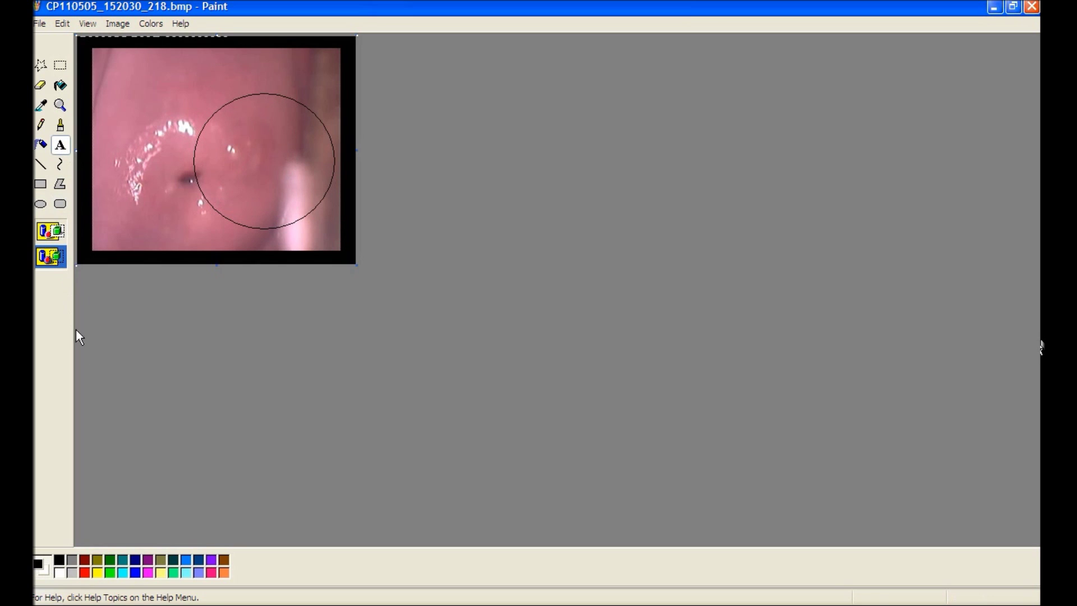
left_click(108, 573)
left_click_drag(208, 122, 330, 166)
type("Problem Part")
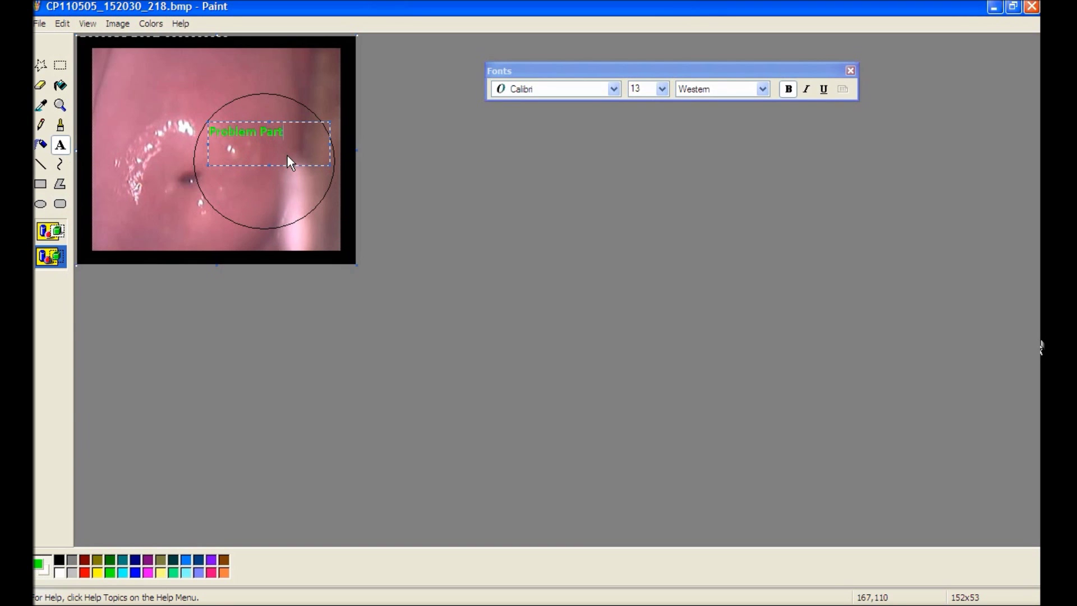
Step: Save the annotated image and close Paint
left_click(39, 23)
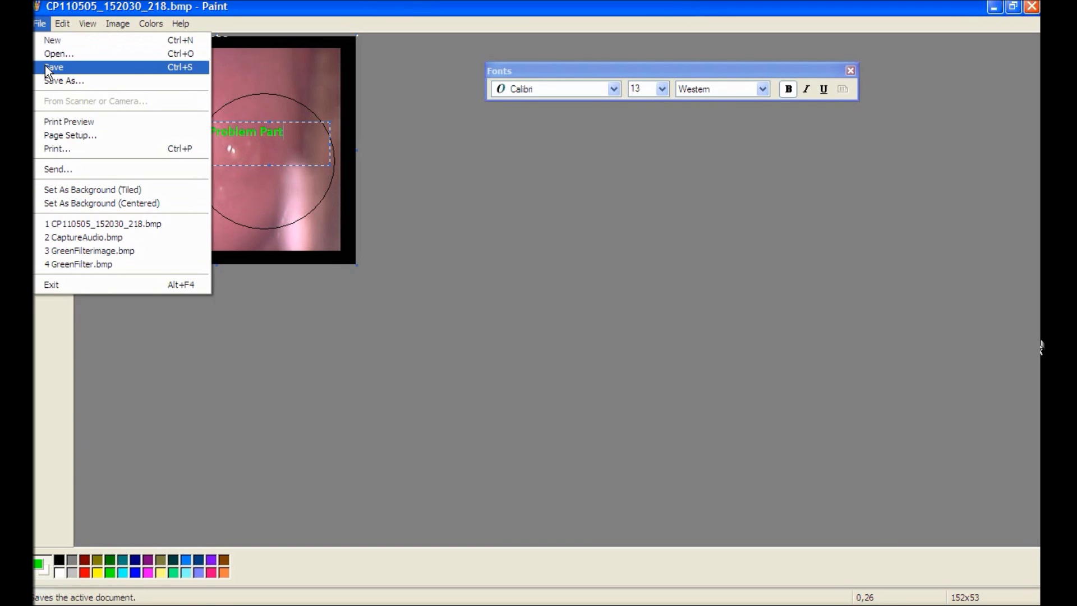
left_click(47, 67)
left_click(1032, 6)
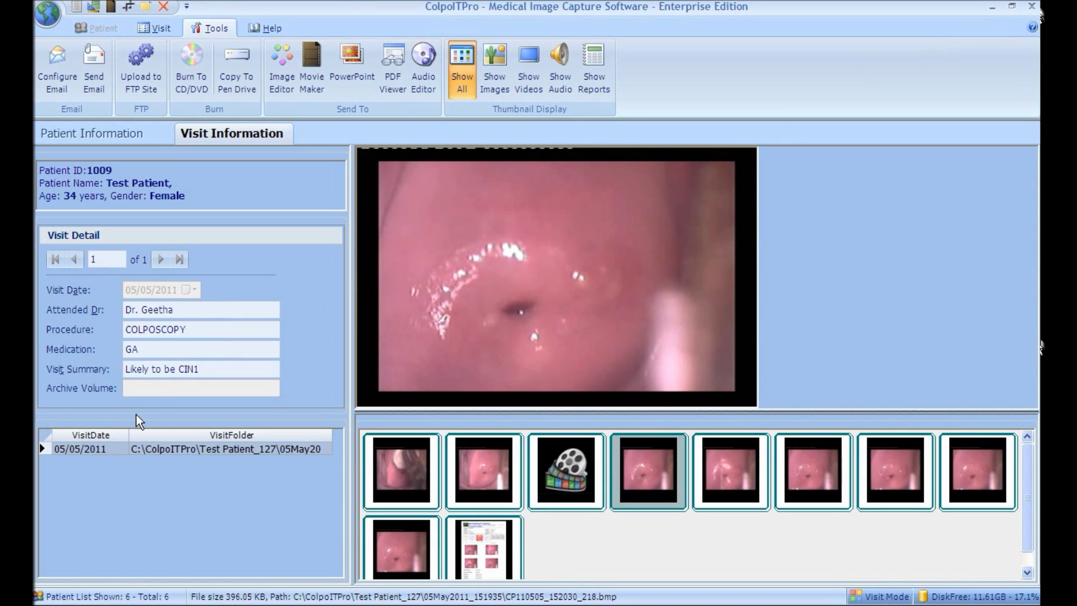
Step: Reload the visit media, view the annotated fourth image, and send the media to Movie Maker
left_click(89, 449)
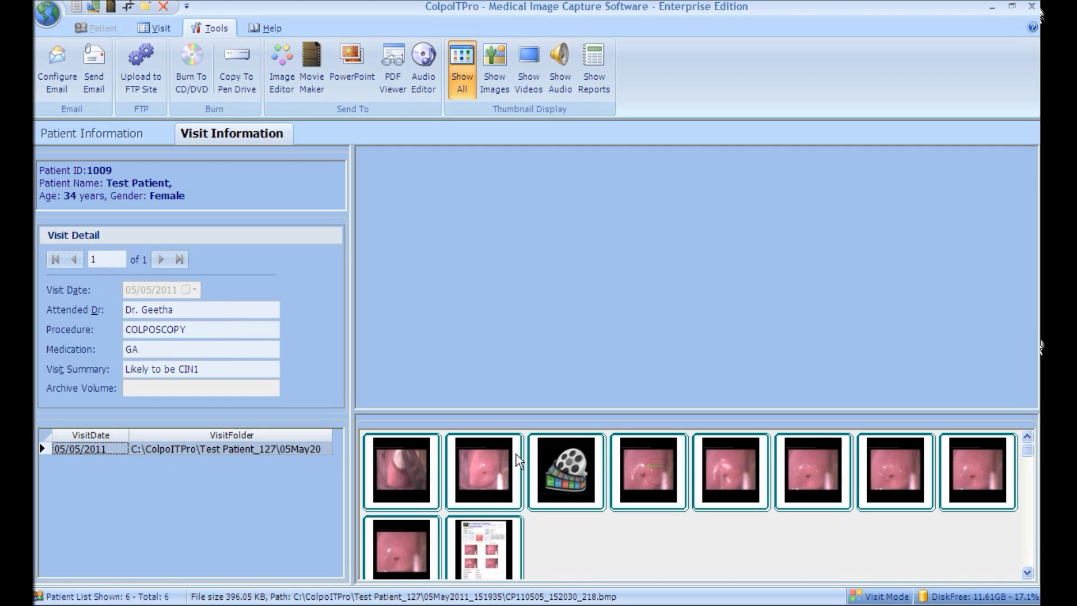
left_click(649, 456)
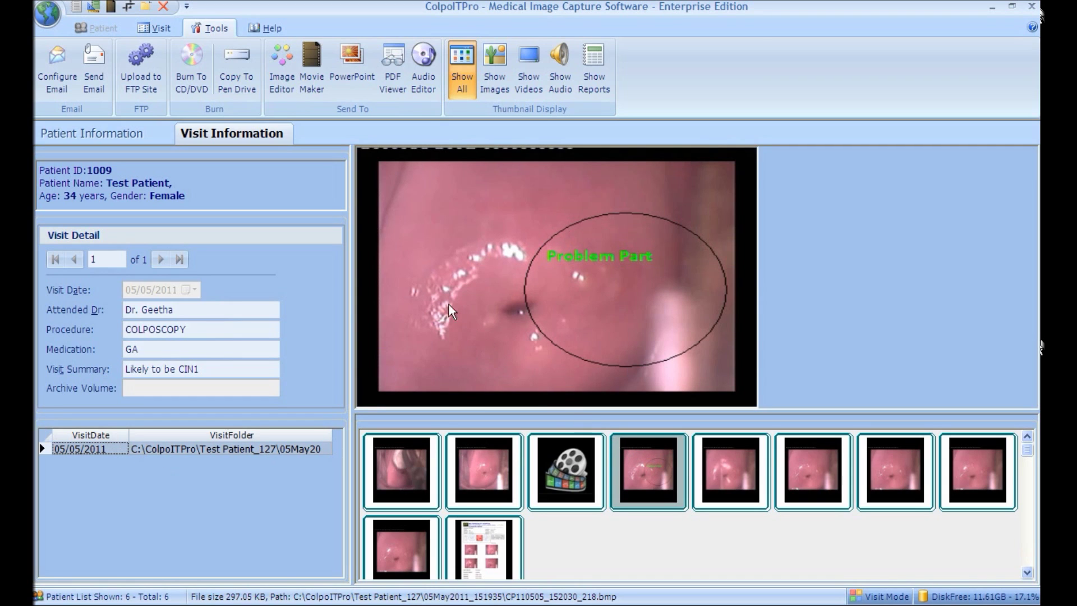
left_click(317, 93)
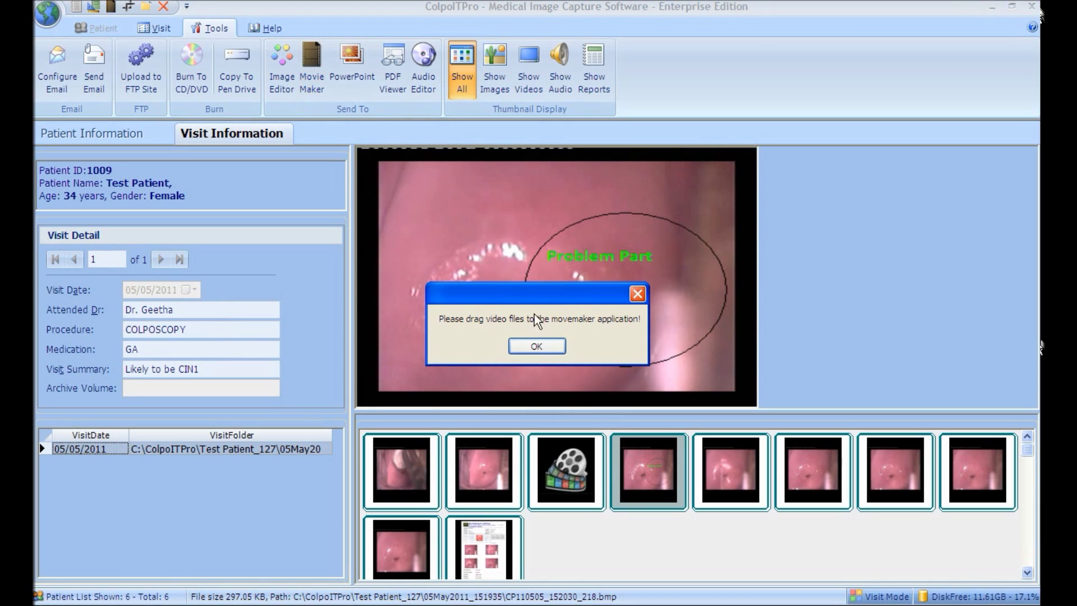
Step: Import the visit's AVI into Movie Maker and place the clip on the timeline
left_click(551, 343)
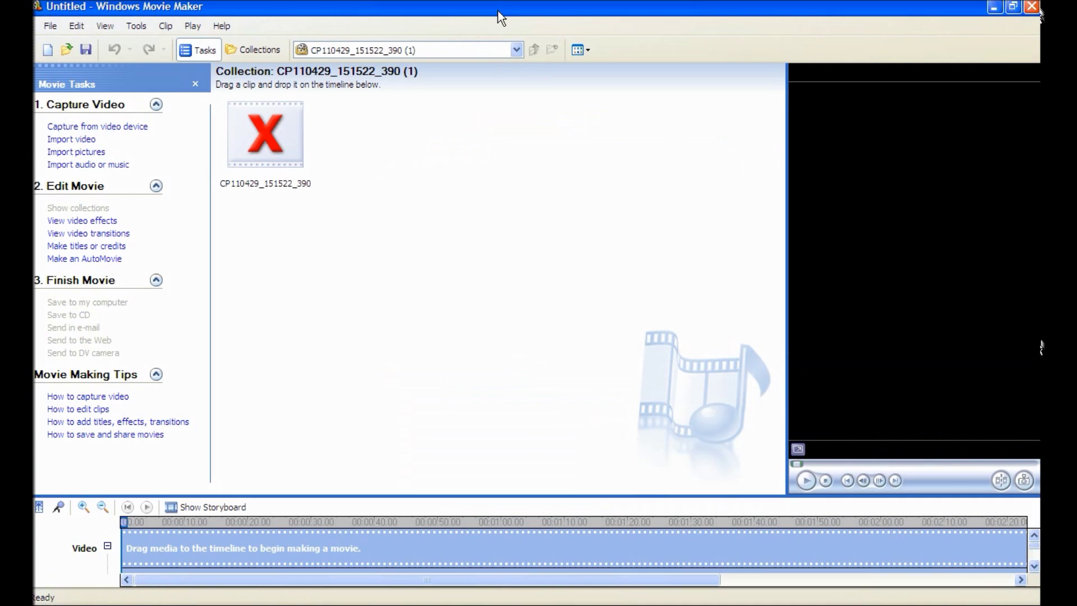
double_click(496, 12)
left_click_drag(466, 164, 433, 322)
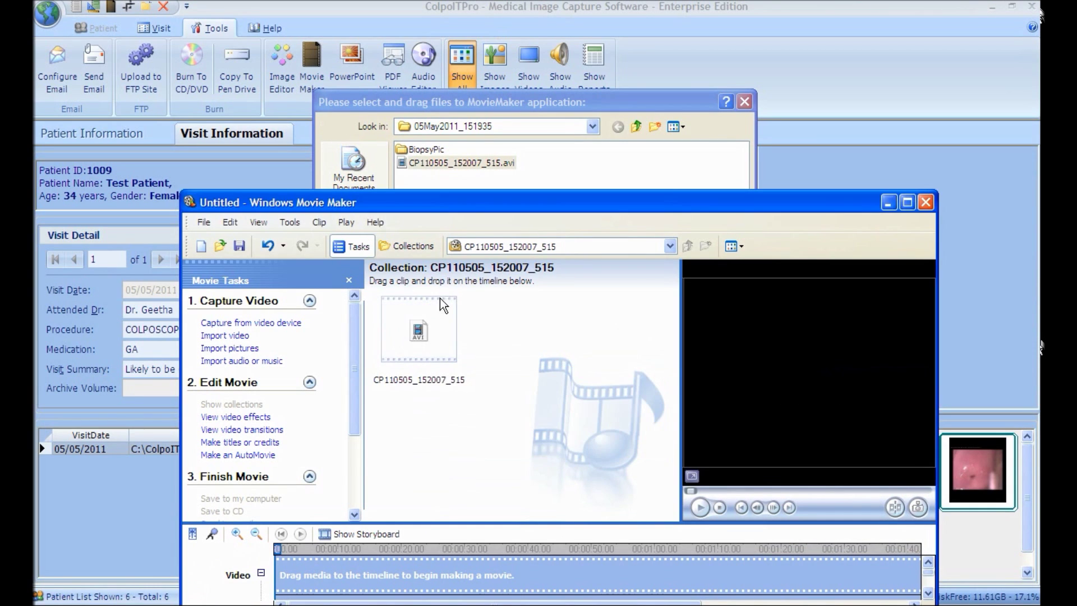
double_click(349, 203)
left_click_drag(265, 134, 173, 563)
Step: Split the clip at 0:10, trim its end to 42.88, and close Movie Maker without saving
left_click(806, 480)
left_click(805, 480)
left_click(1003, 484)
left_click(805, 481)
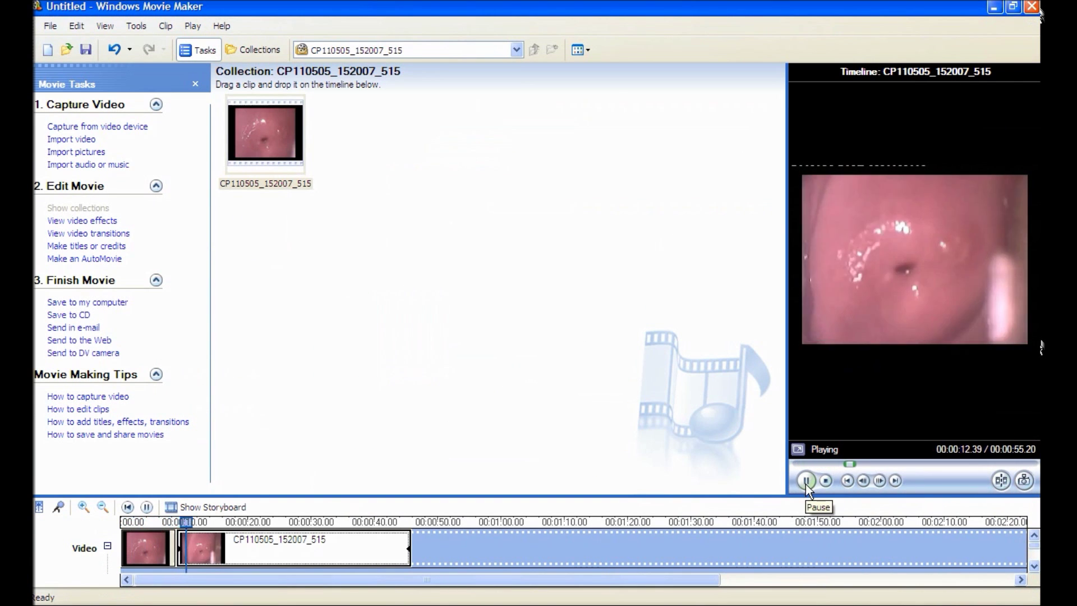
left_click(995, 479)
left_click_drag(408, 547, 344, 547)
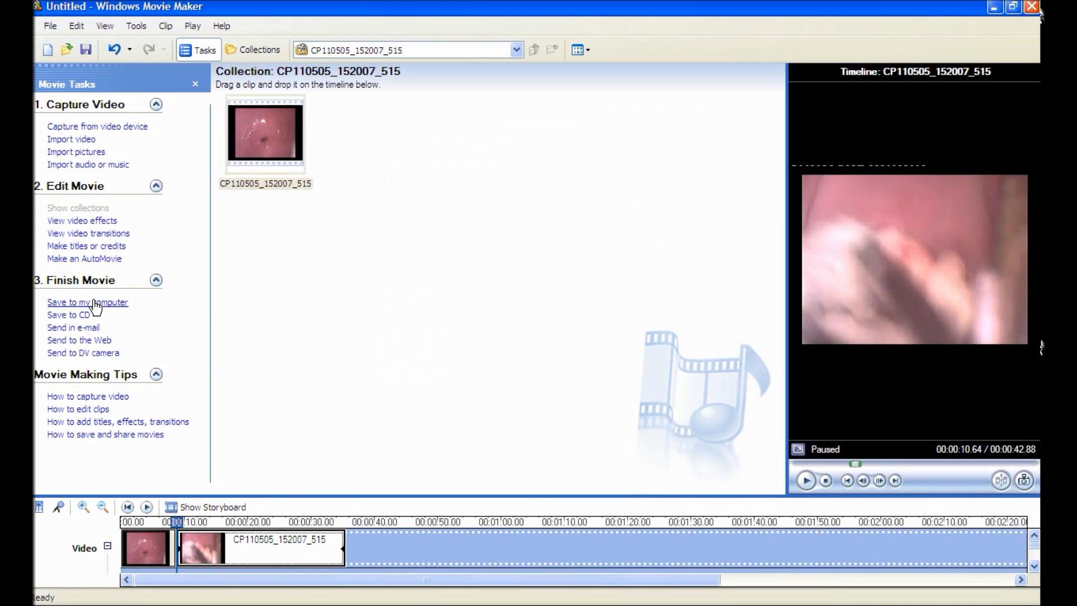
left_click(1031, 6)
left_click(538, 351)
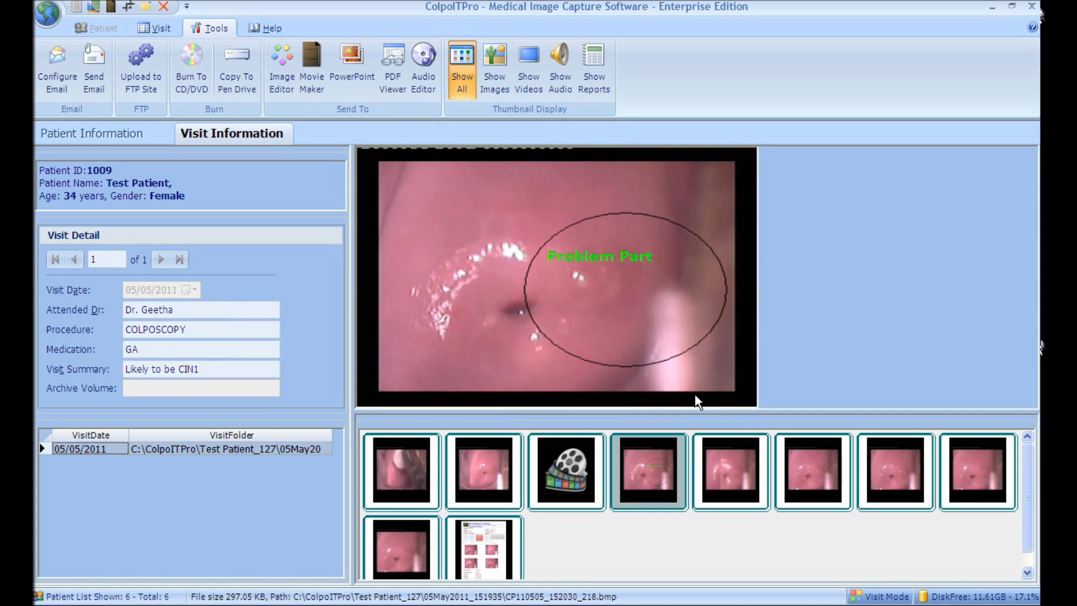
Step: Select the first, second, fifth and sixth images plus the video in the gallery
left_click(416, 472)
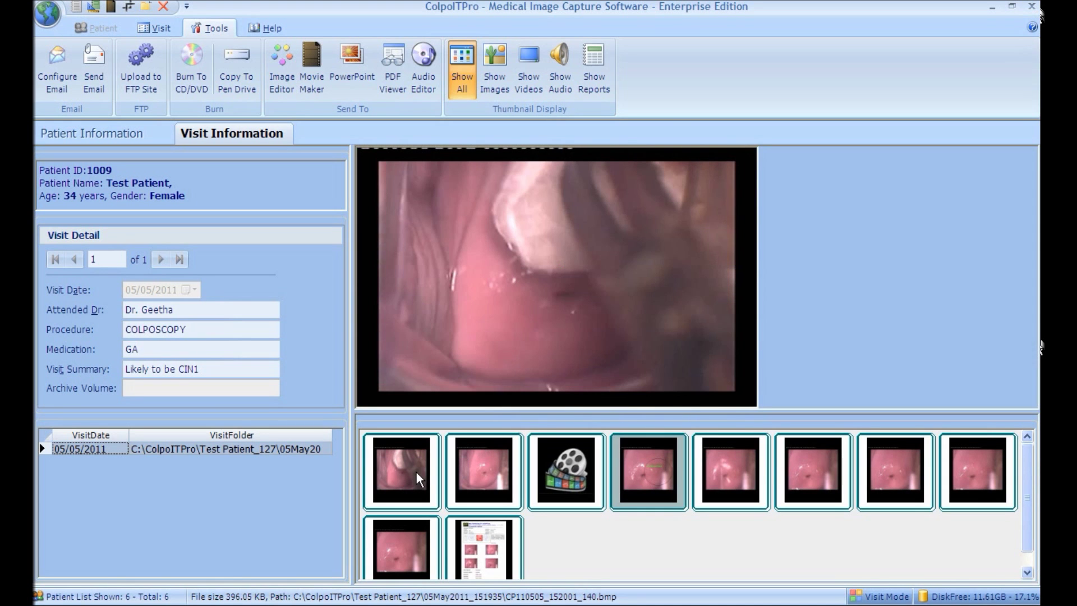
left_click(480, 477)
left_click(568, 476)
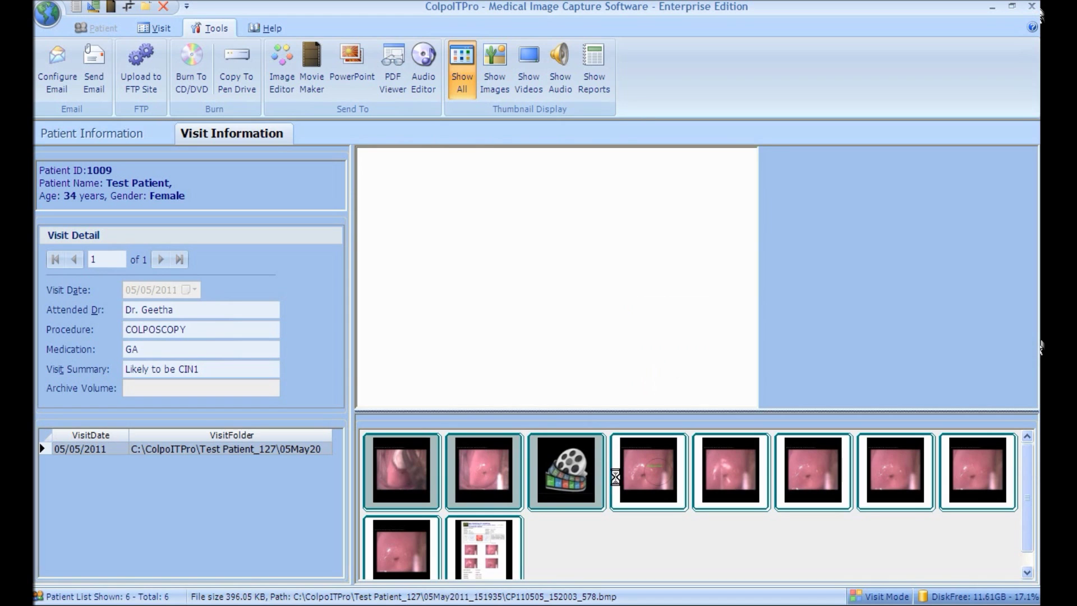
left_click(705, 473)
left_click(809, 477)
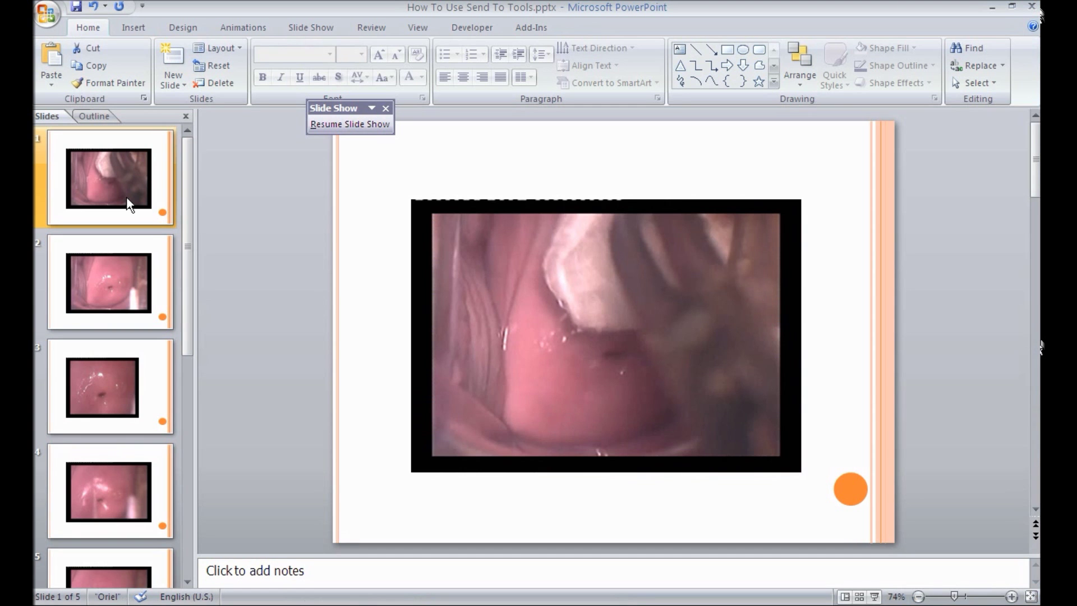
Step: Browse slides 2, 3 and 4, then close PowerPoint without saving
left_click(122, 283)
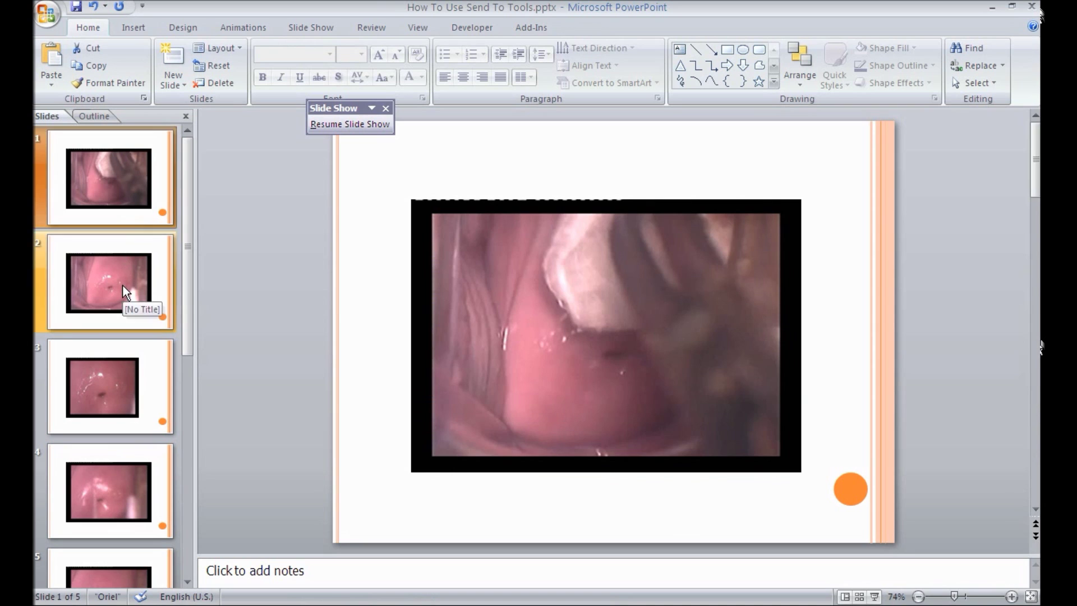
left_click(123, 364)
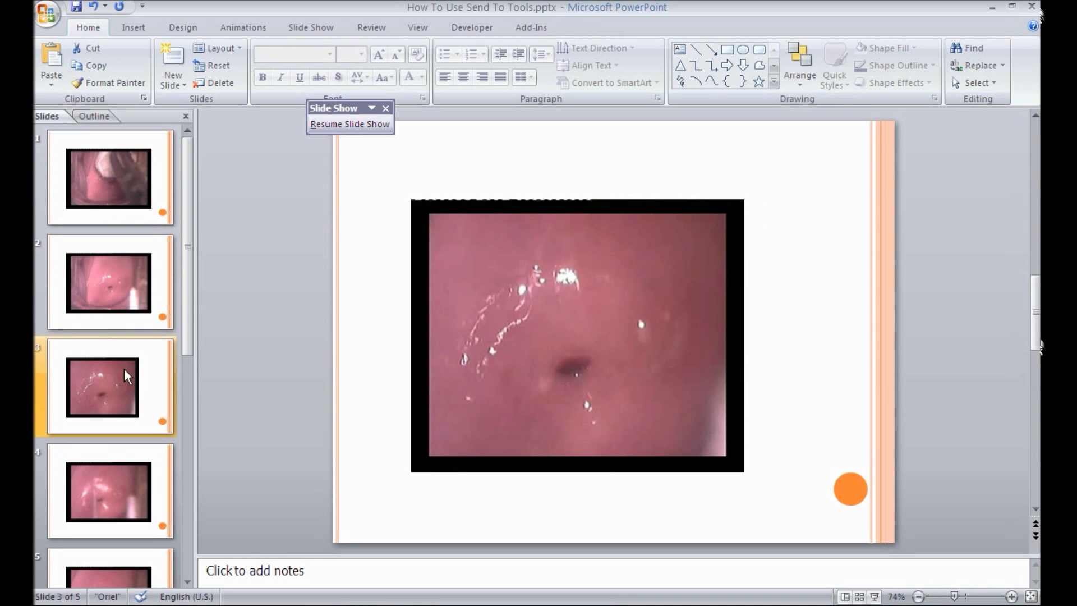
left_click(127, 481)
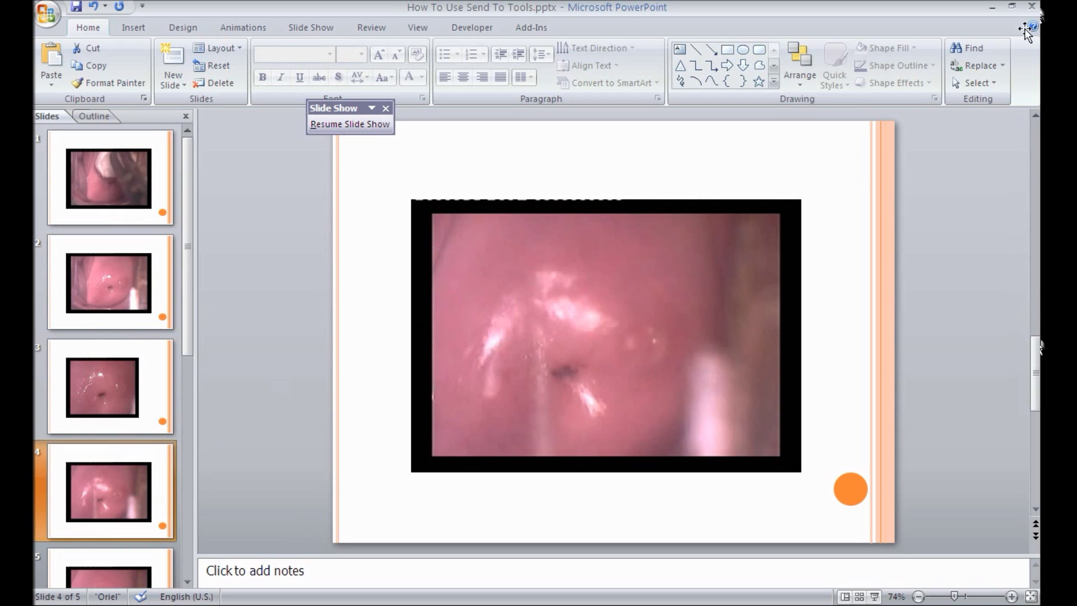
left_click(1032, 5)
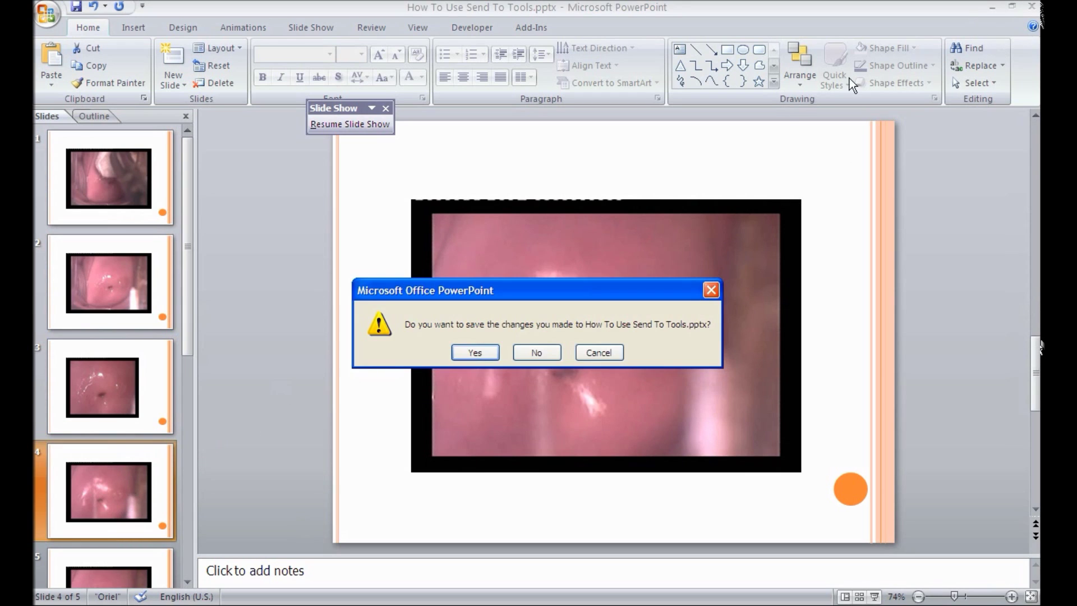
left_click(555, 348)
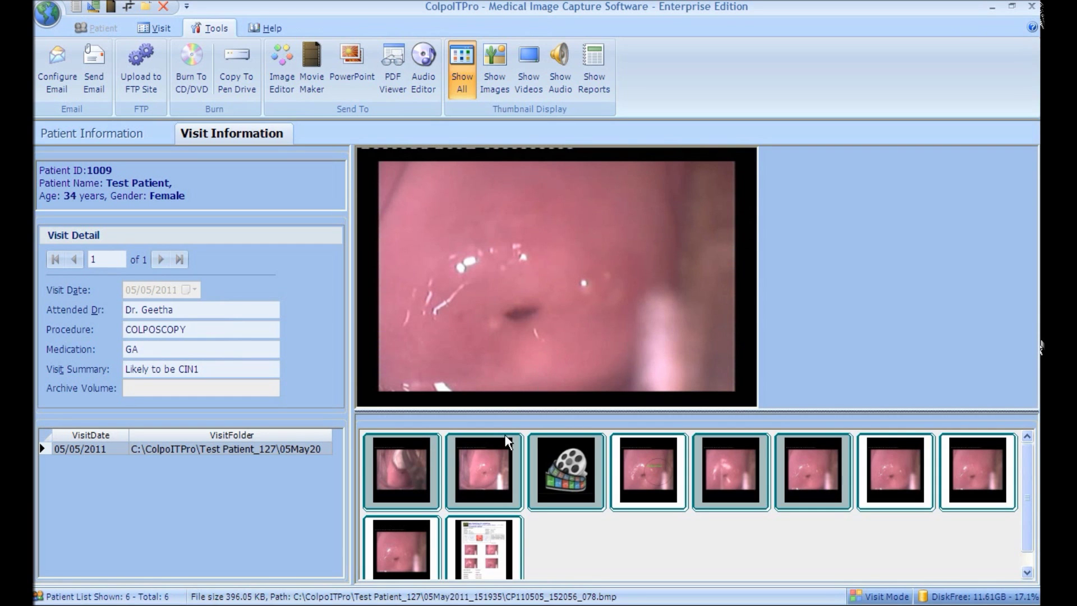
left_click(478, 539)
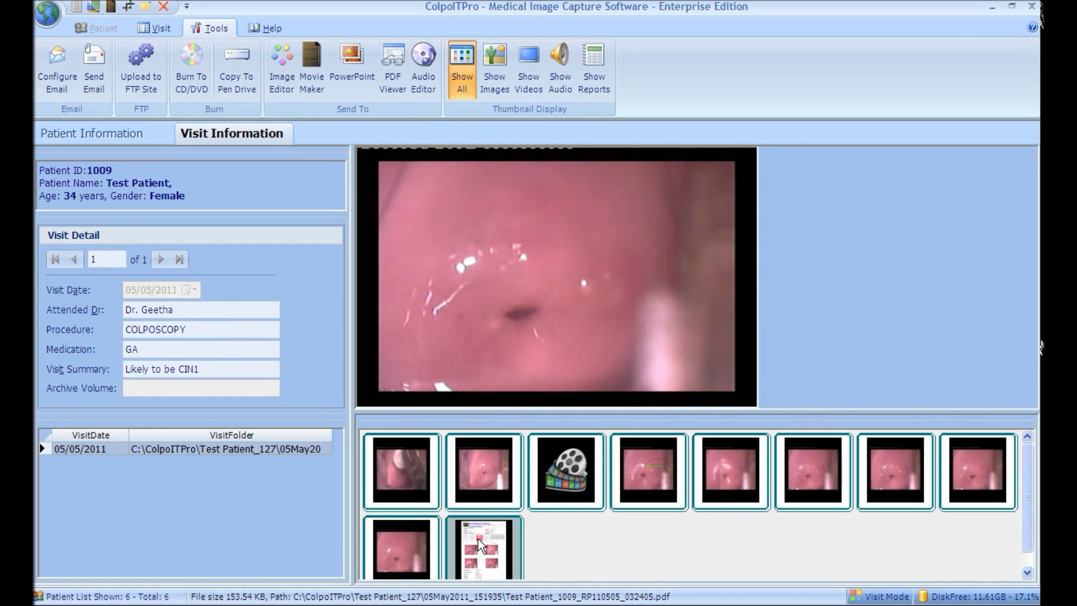
left_click(399, 95)
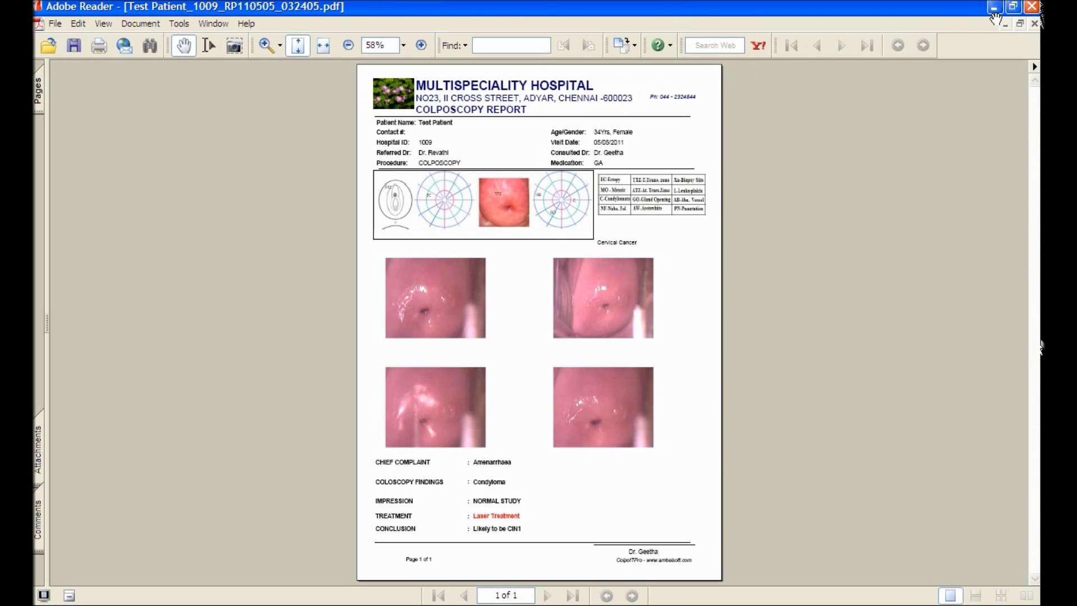
left_click(1034, 6)
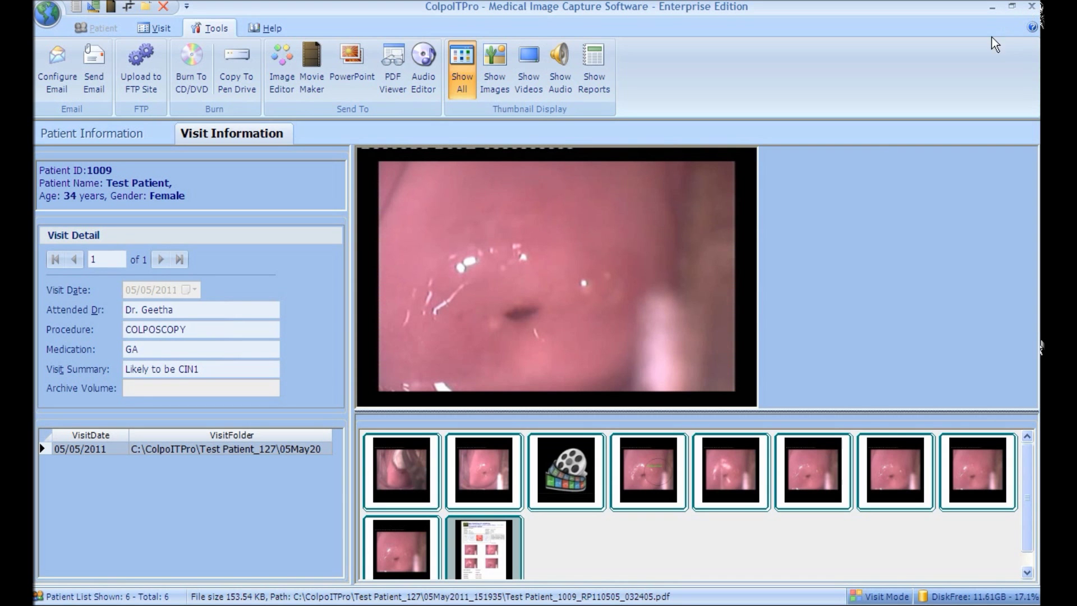
Step: Apply the Green Filter to the sixth image and save the filter change to its file
left_click(718, 453)
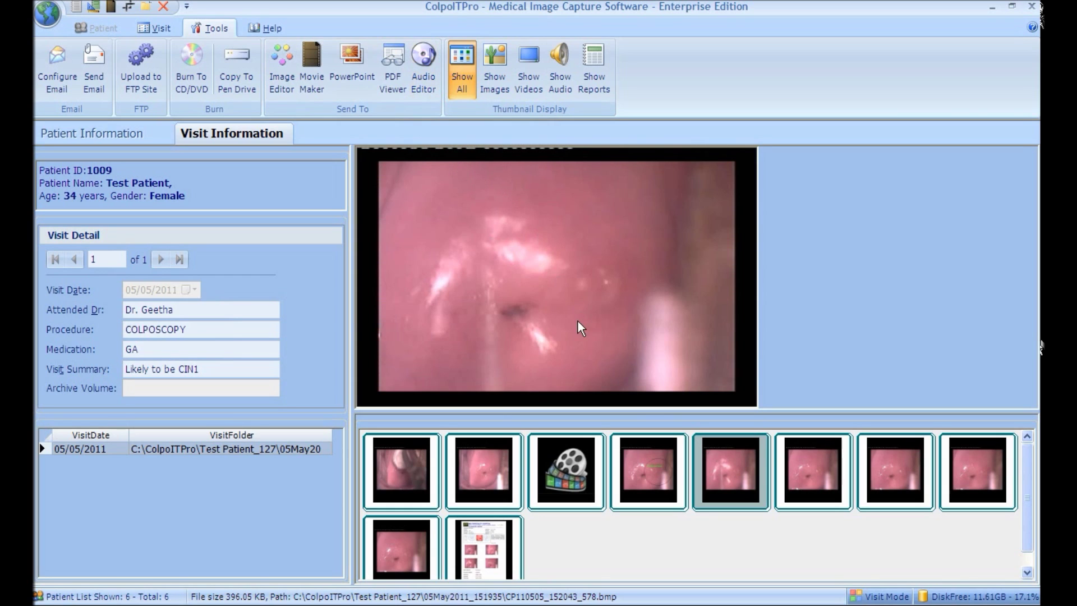
left_click(800, 455)
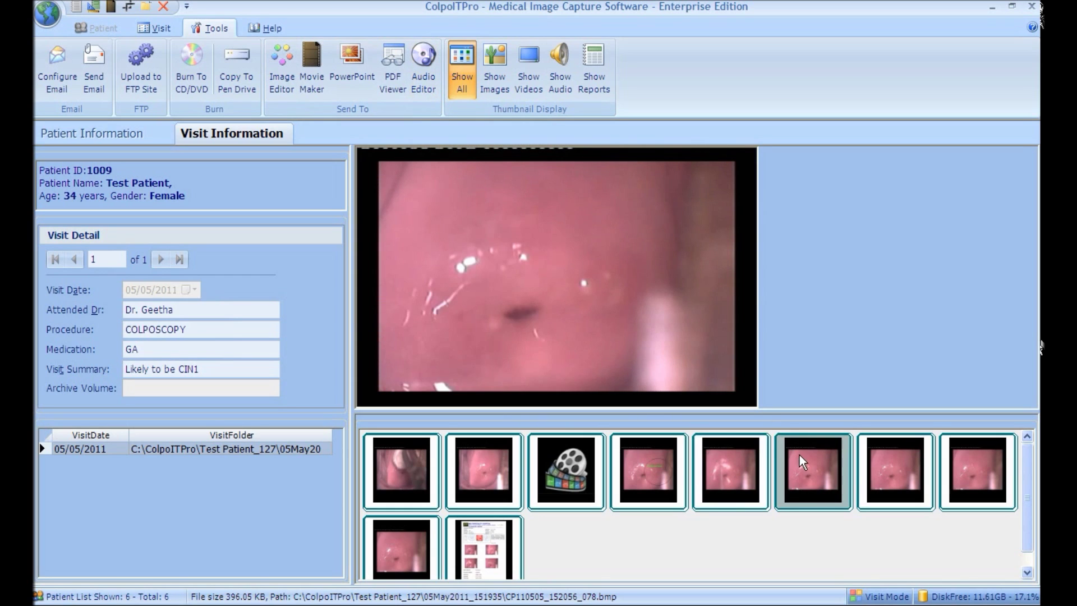
left_click(162, 29)
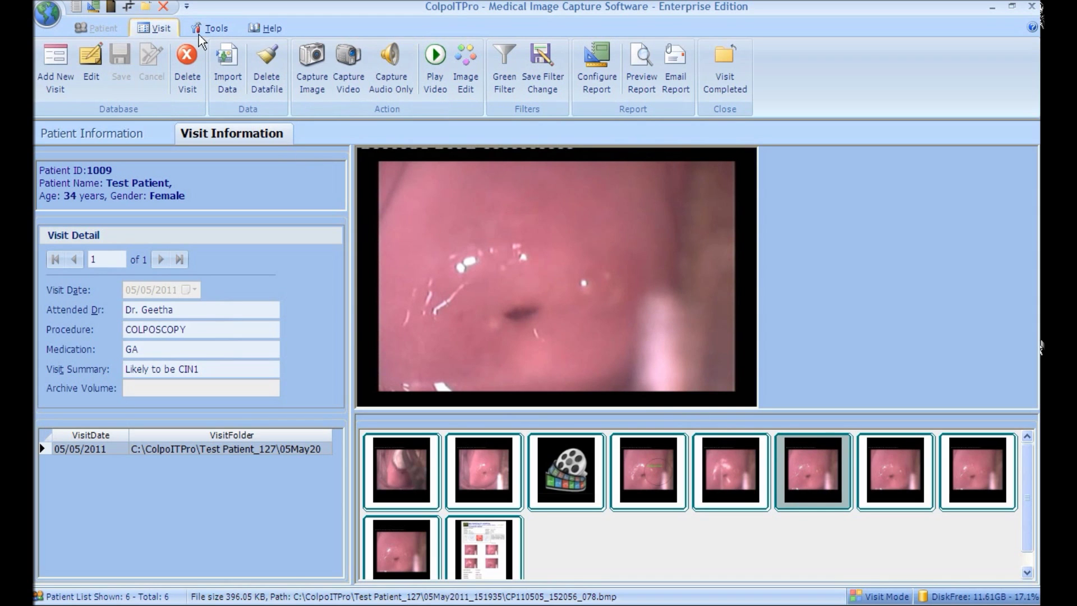
left_click(499, 83)
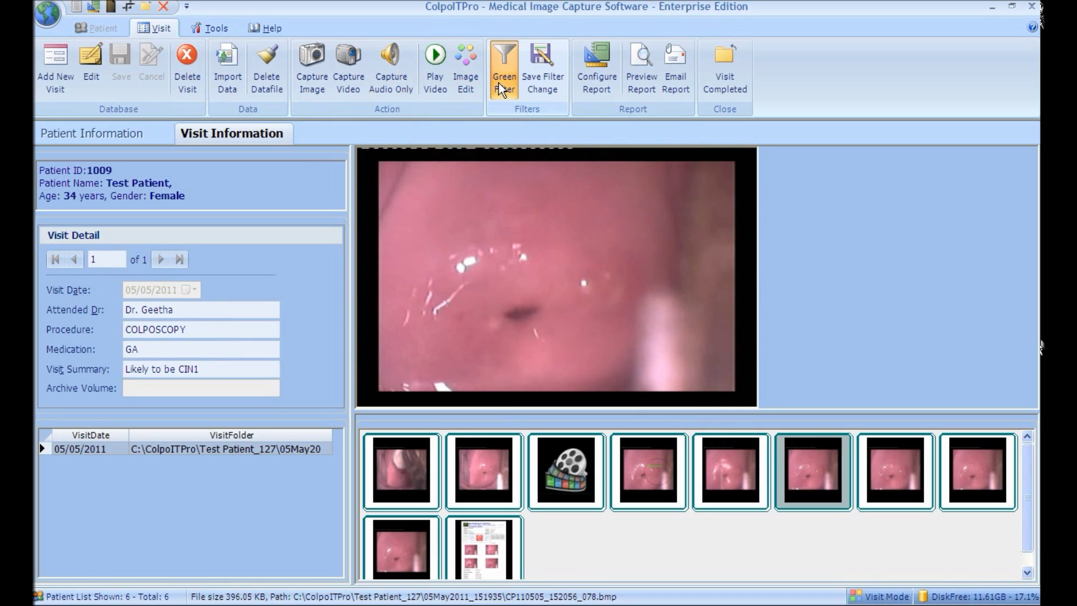
left_click(504, 91)
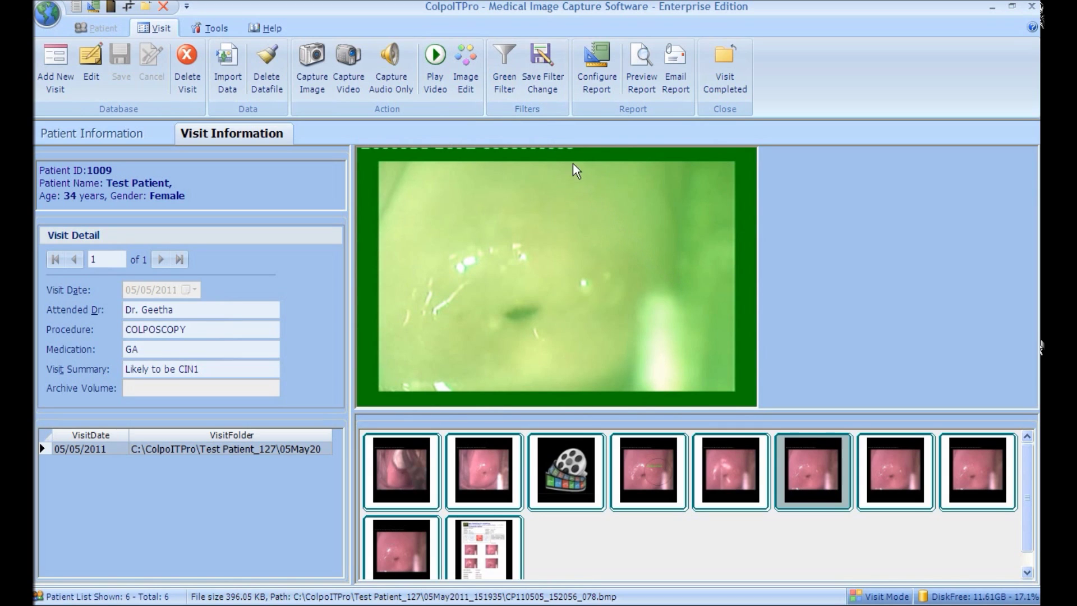
left_click(541, 93)
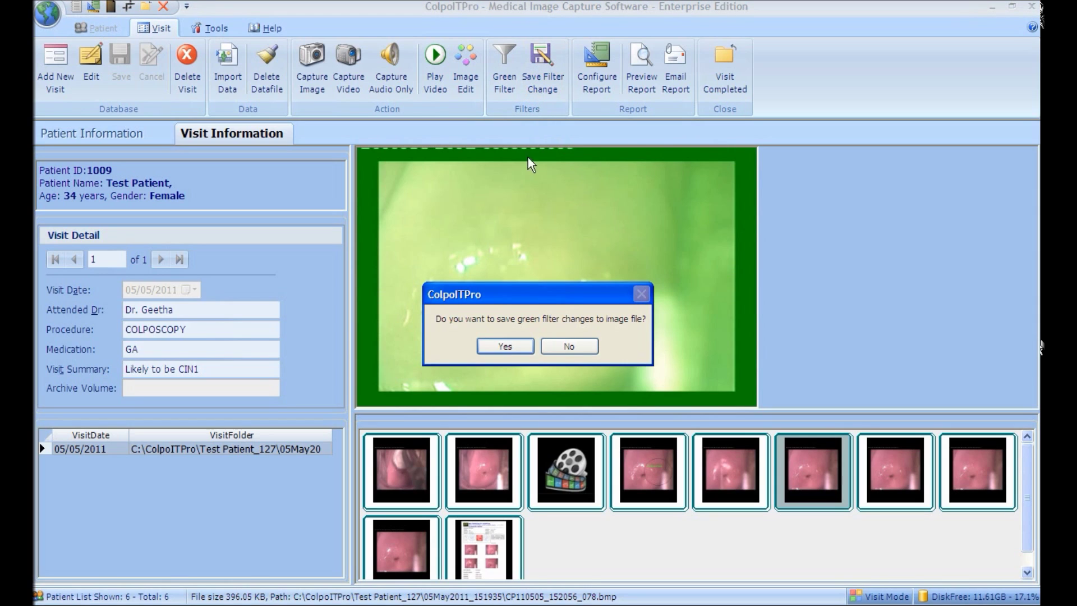
left_click(505, 346)
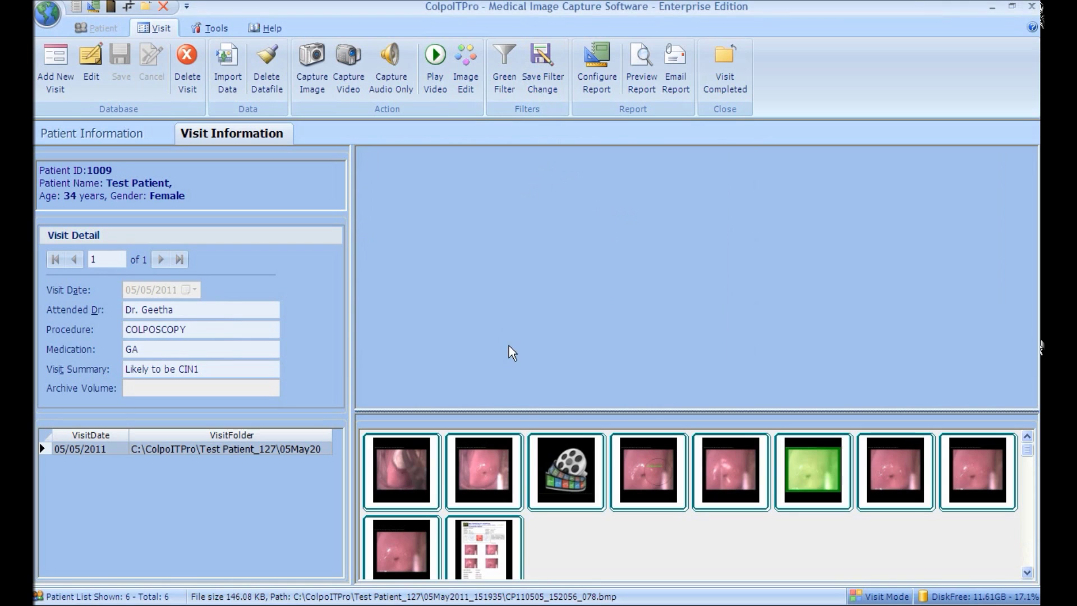
Step: Select the sixth, second, fourth and fifth images, the video and the PDF report
left_click(811, 460)
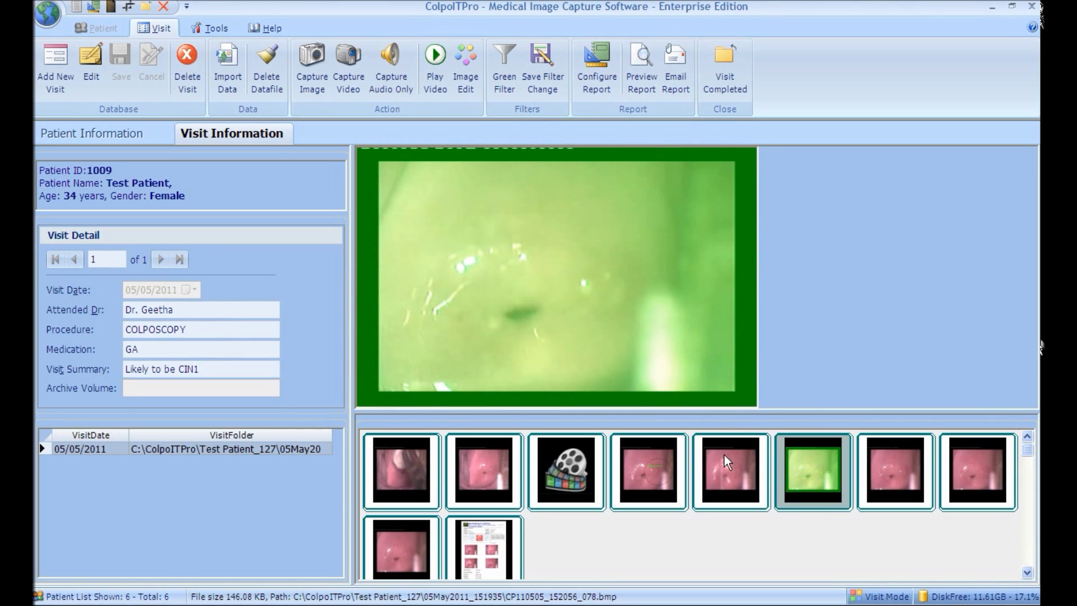
left_click(486, 469)
left_click(566, 469)
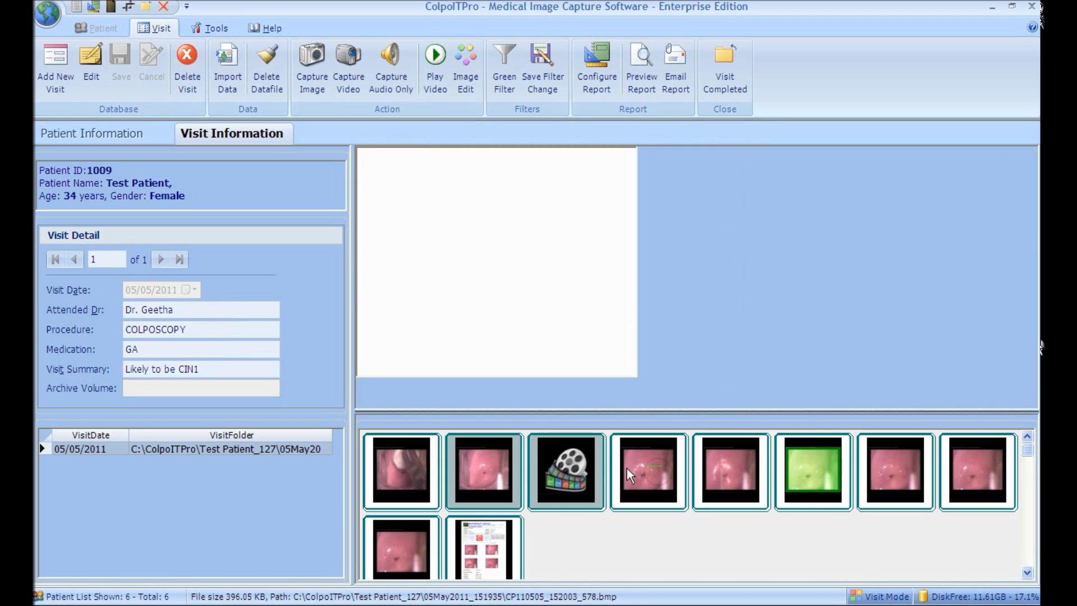
left_click(655, 468)
left_click(710, 468)
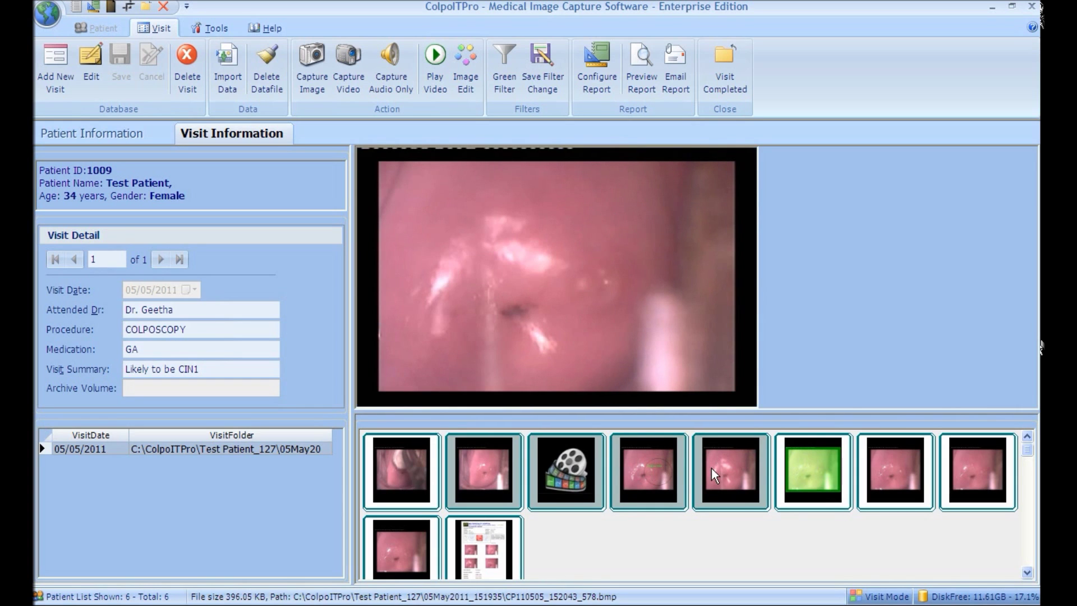
left_click(492, 550)
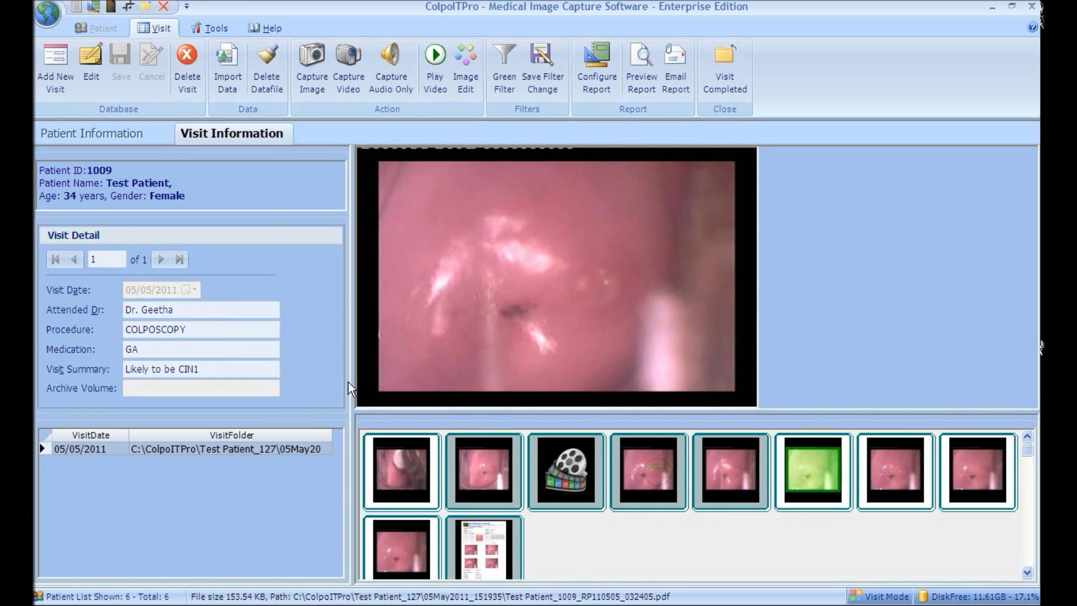
Step: Burn the selection to CD with the video codec installer, then close the burner
left_click(217, 29)
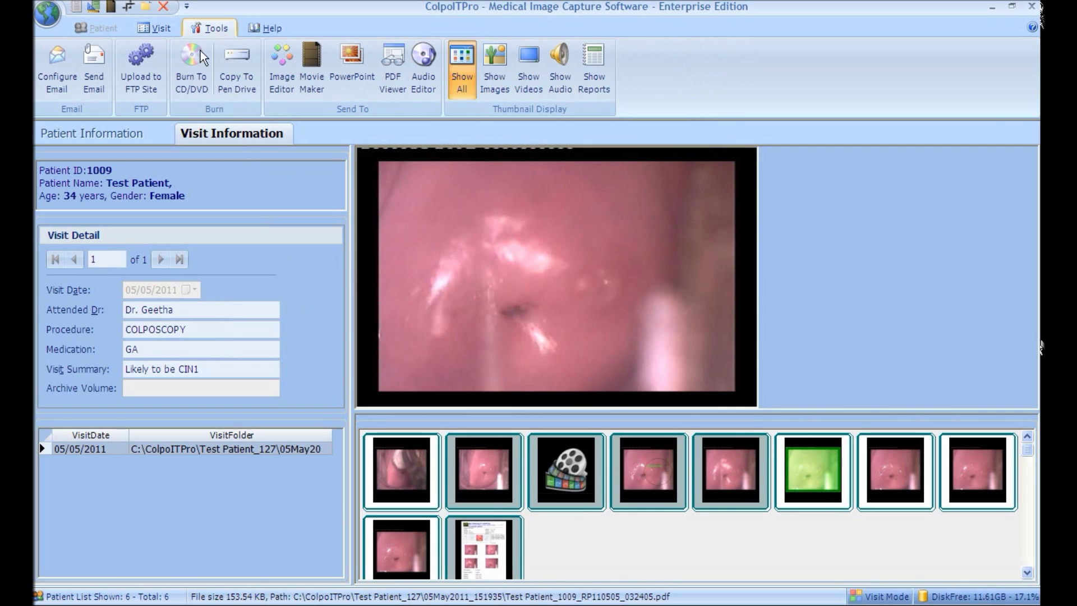
left_click(191, 95)
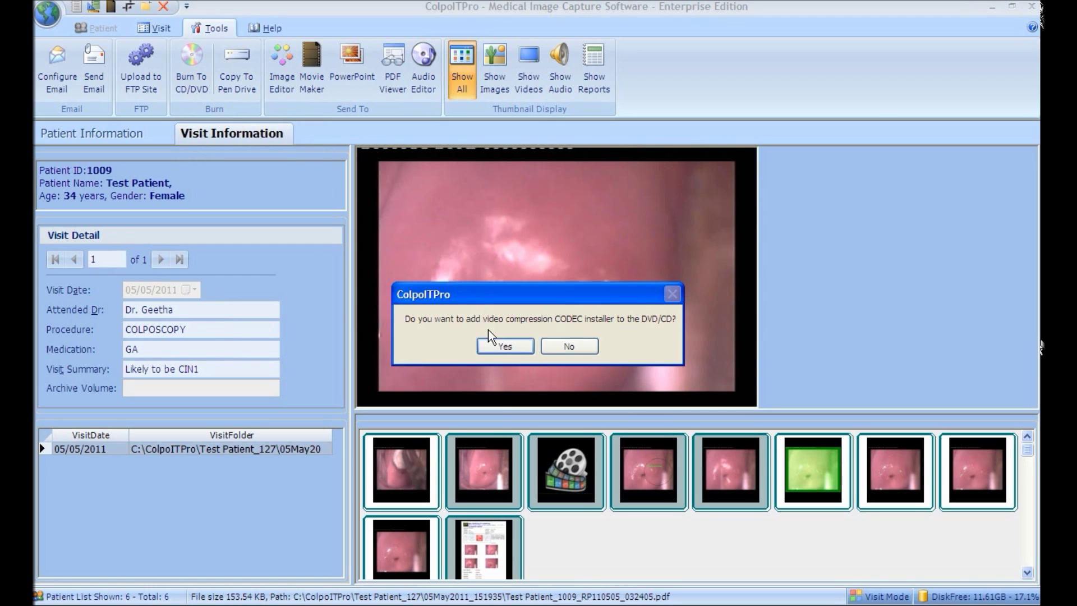
left_click(500, 348)
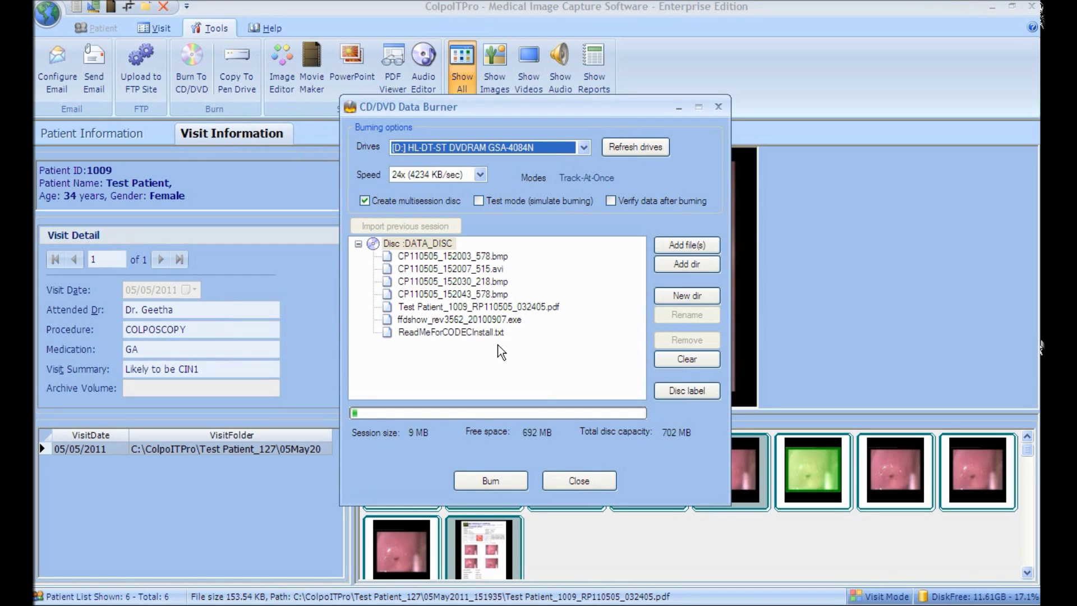
left_click(506, 483)
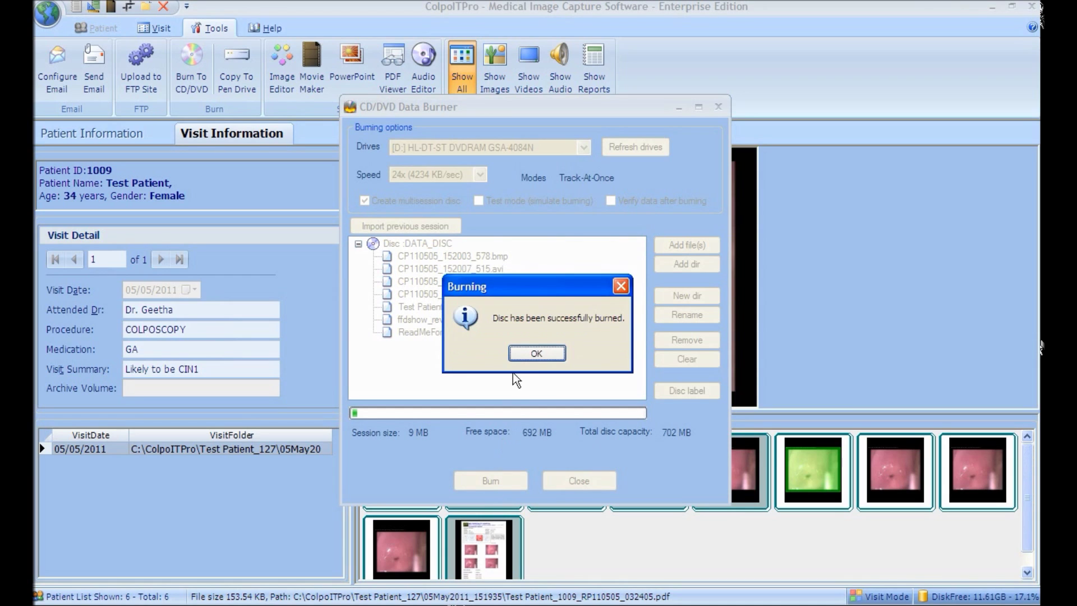
left_click(516, 354)
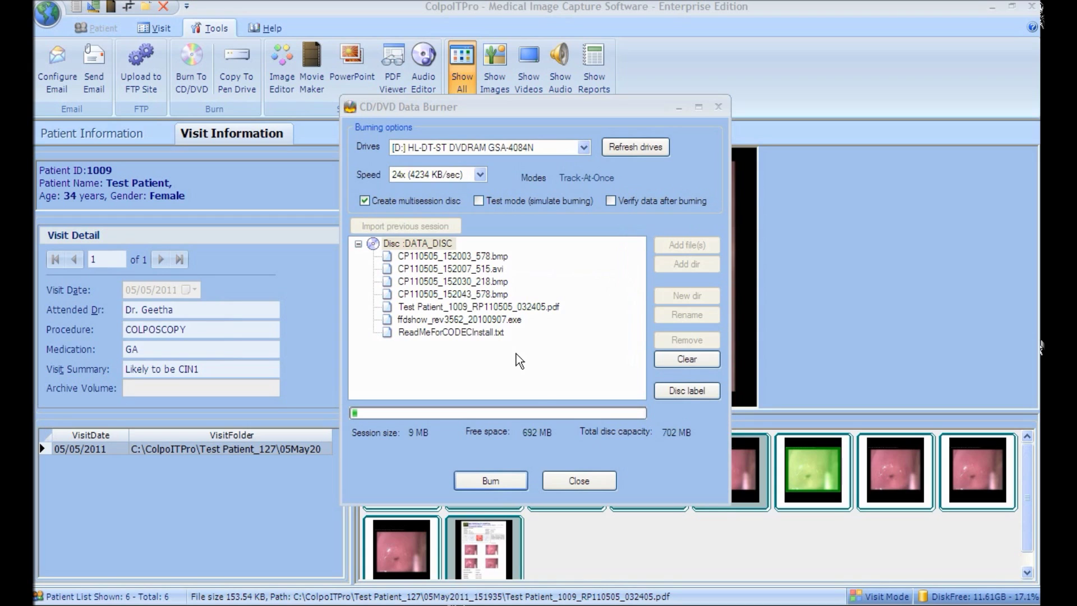
left_click(566, 483)
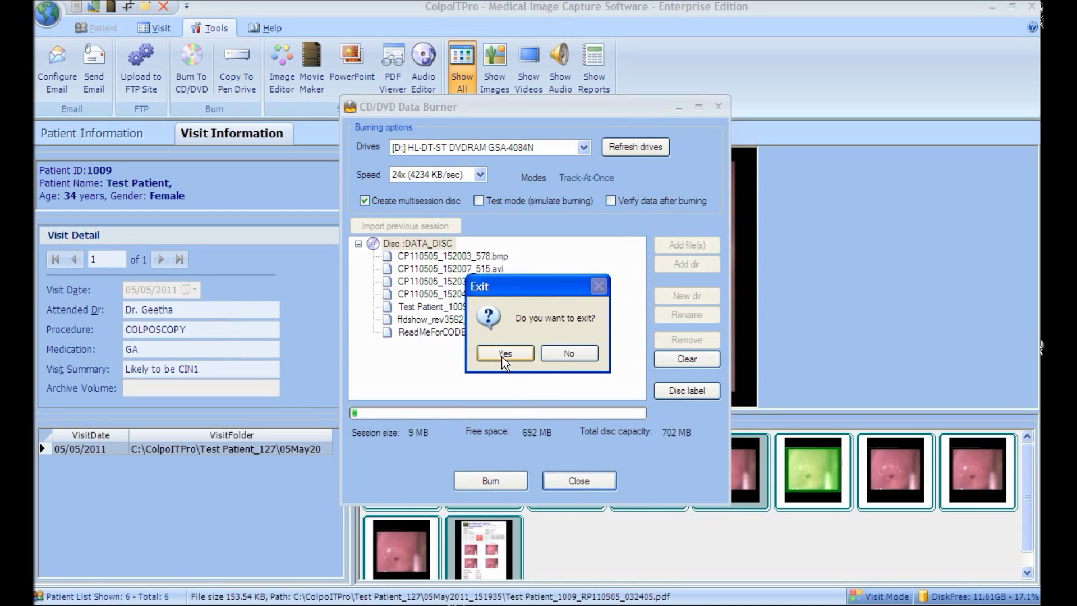
left_click(502, 354)
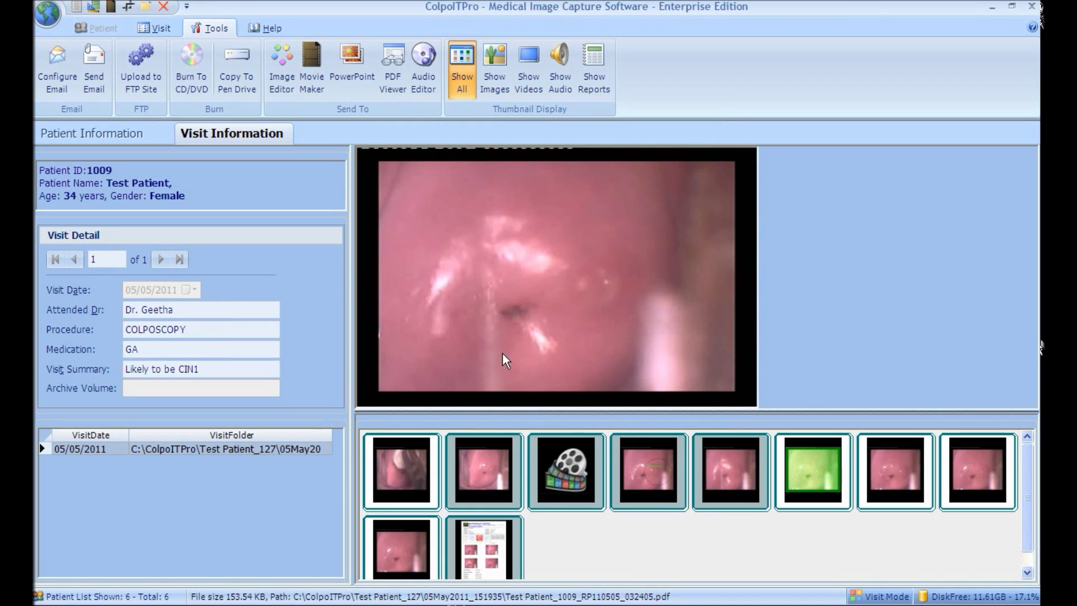
Step: Select four captured images, including the annotated one, from the visit thumbnails
left_click(424, 462)
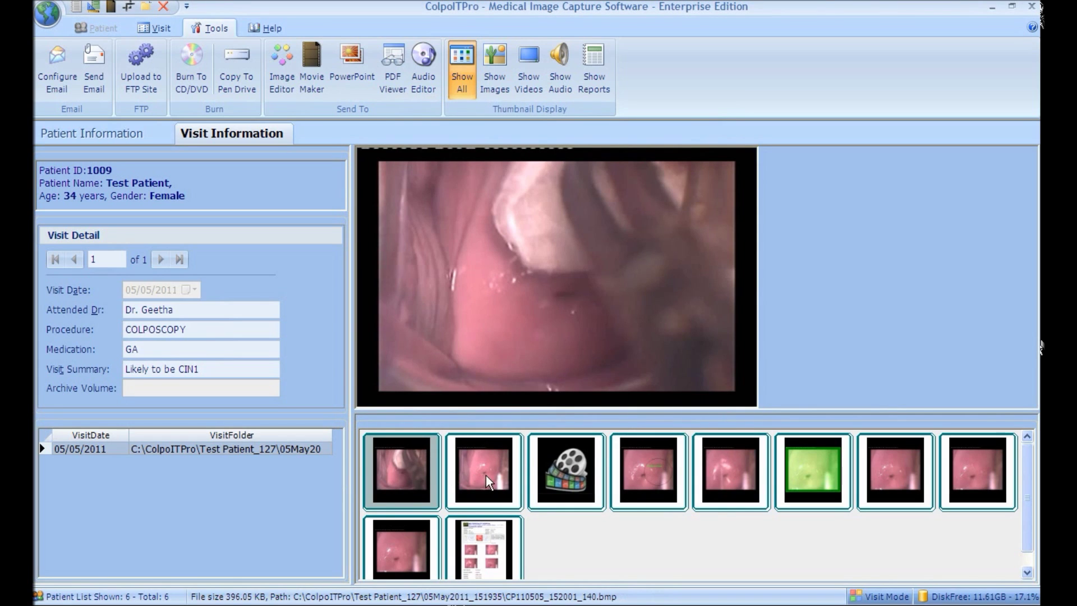
left_click(486, 477)
left_click(638, 479)
left_click(713, 478)
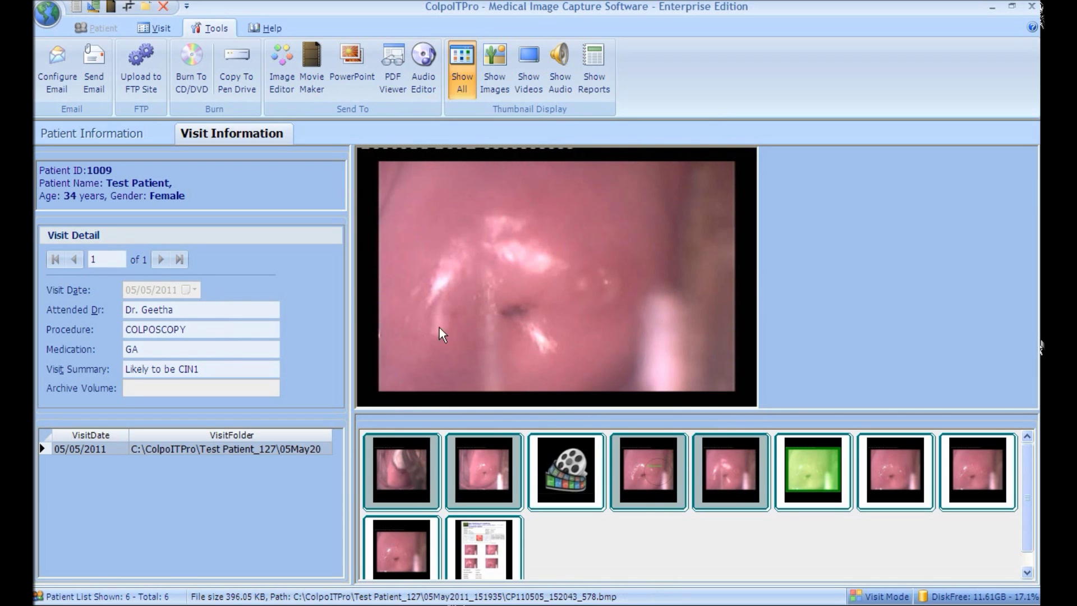
Step: Copy the selected images to a new pen drive folder F:\sample patient
left_click(247, 93)
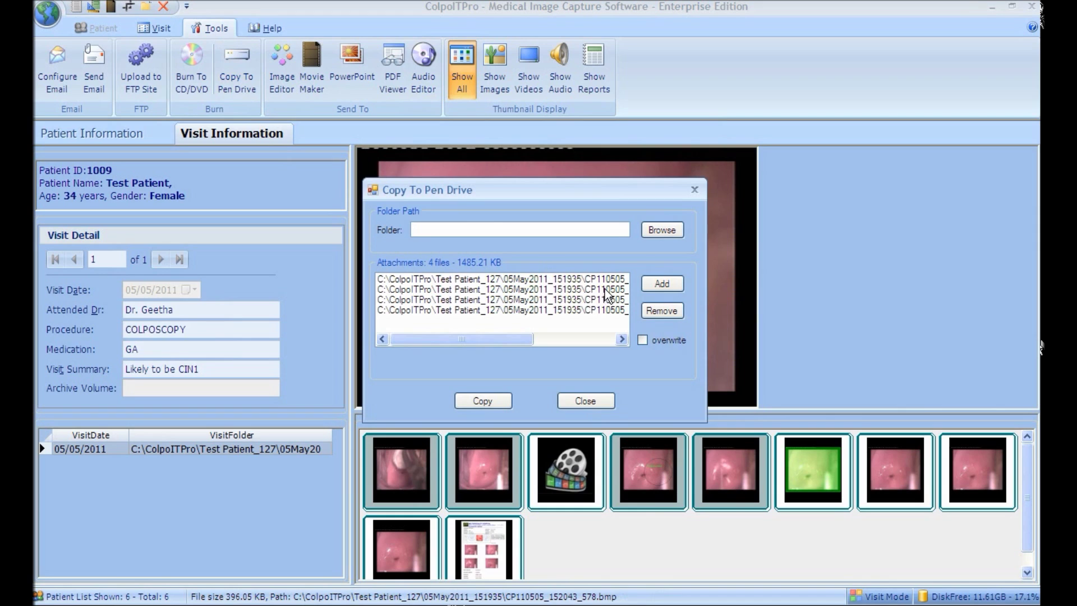
left_click_drag(535, 339, 585, 338)
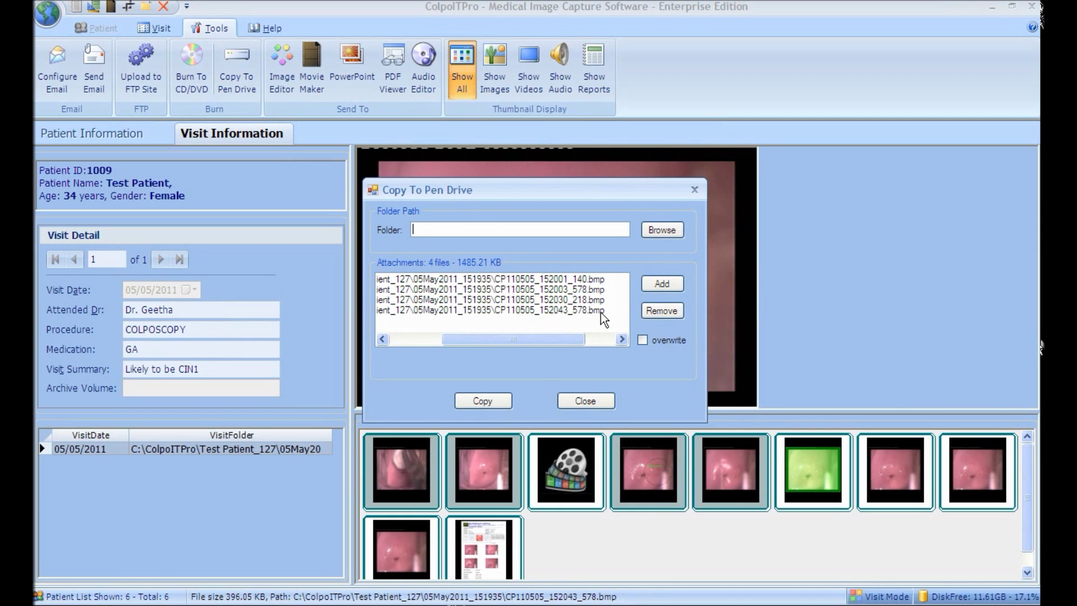
left_click(650, 231)
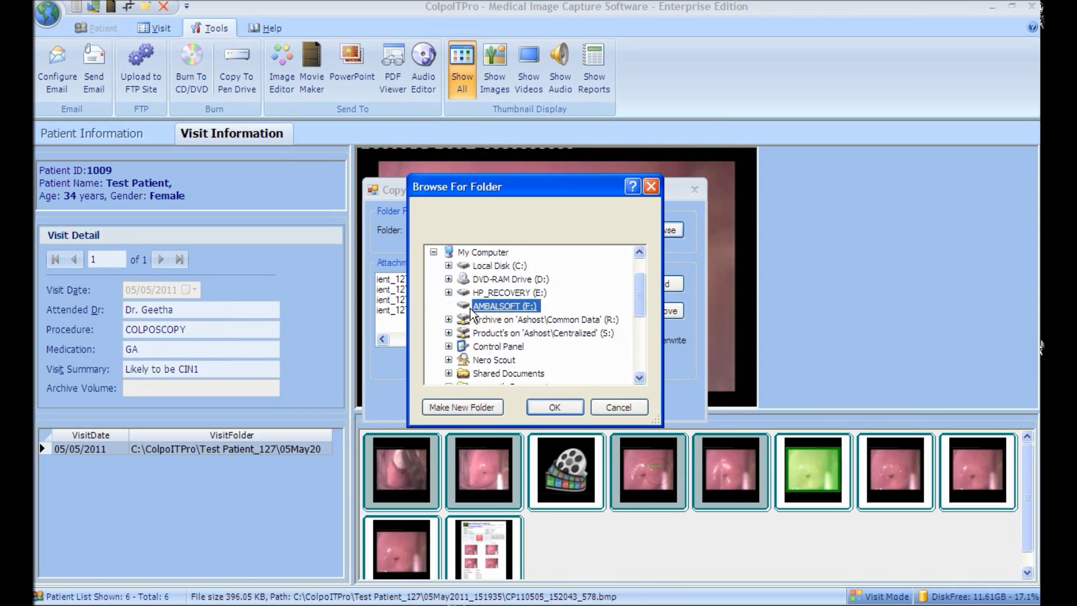
left_click(462, 407)
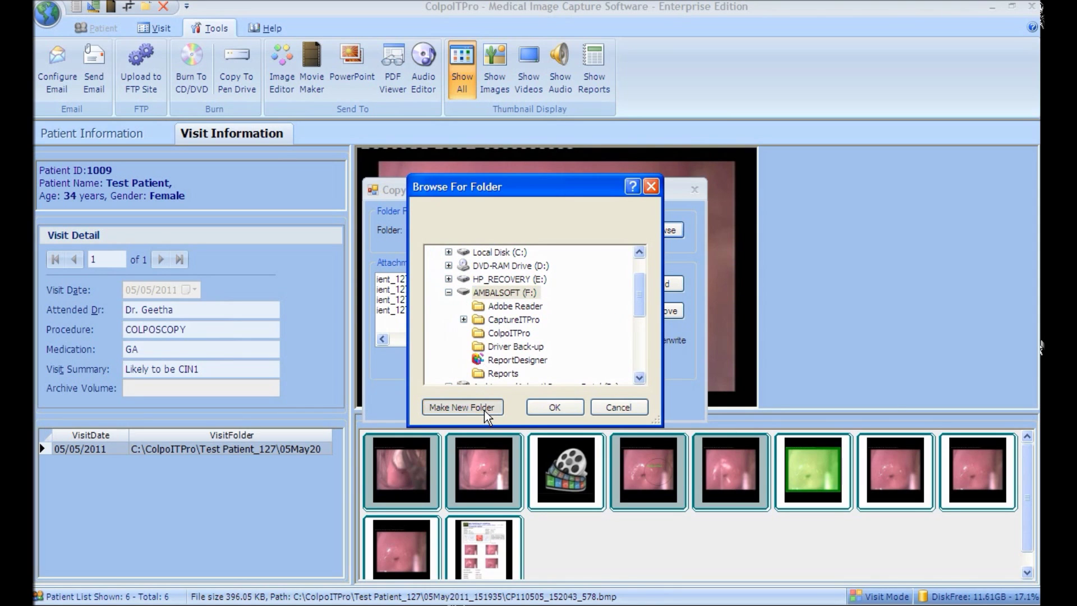
type("samp")
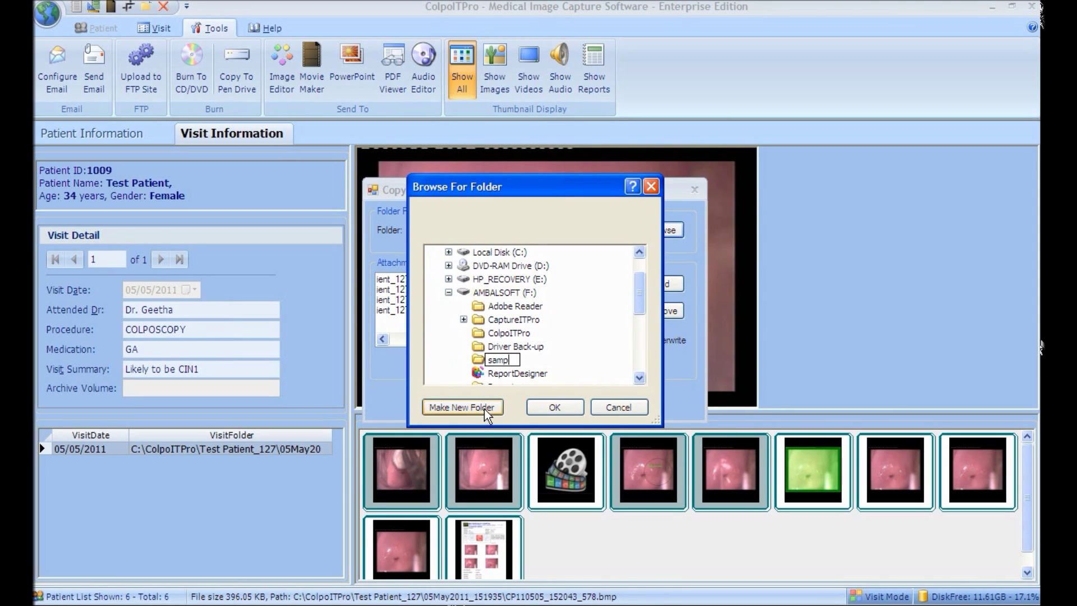
type("le patient")
left_click(544, 406)
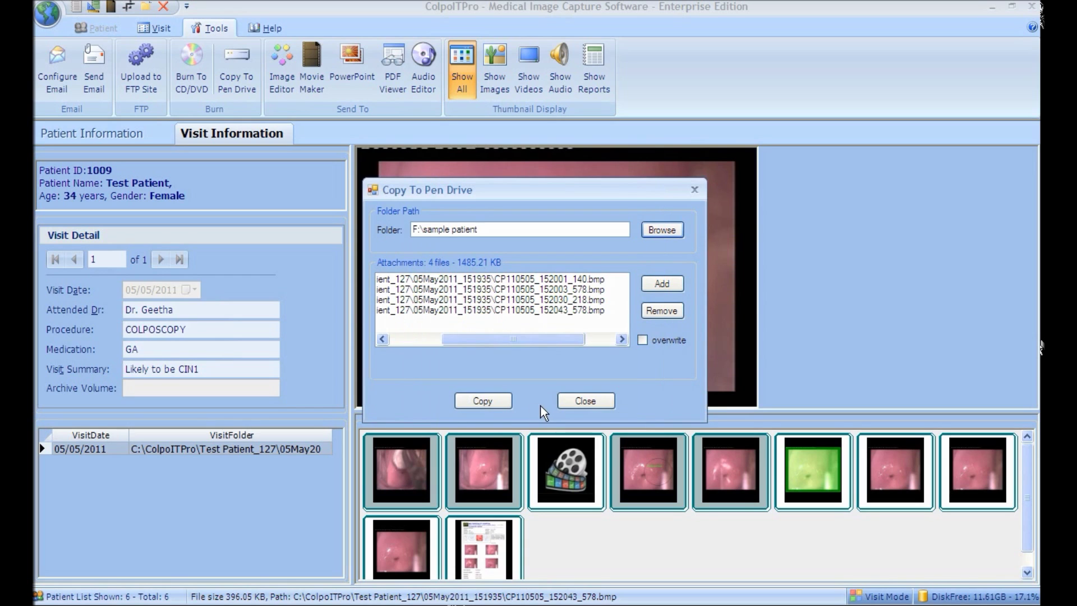
left_click(508, 403)
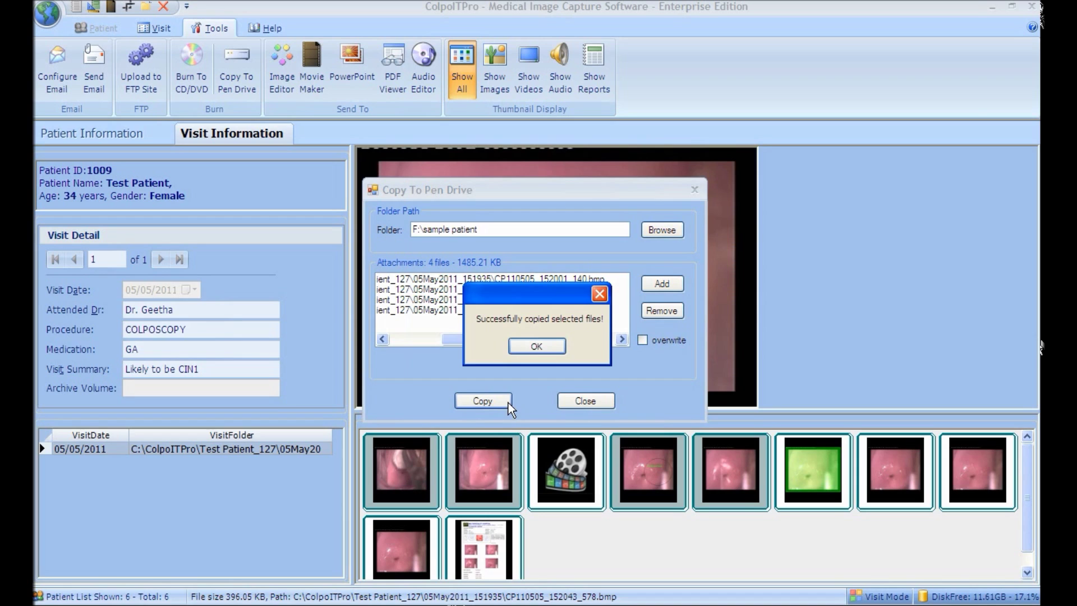
left_click(533, 345)
left_click(572, 403)
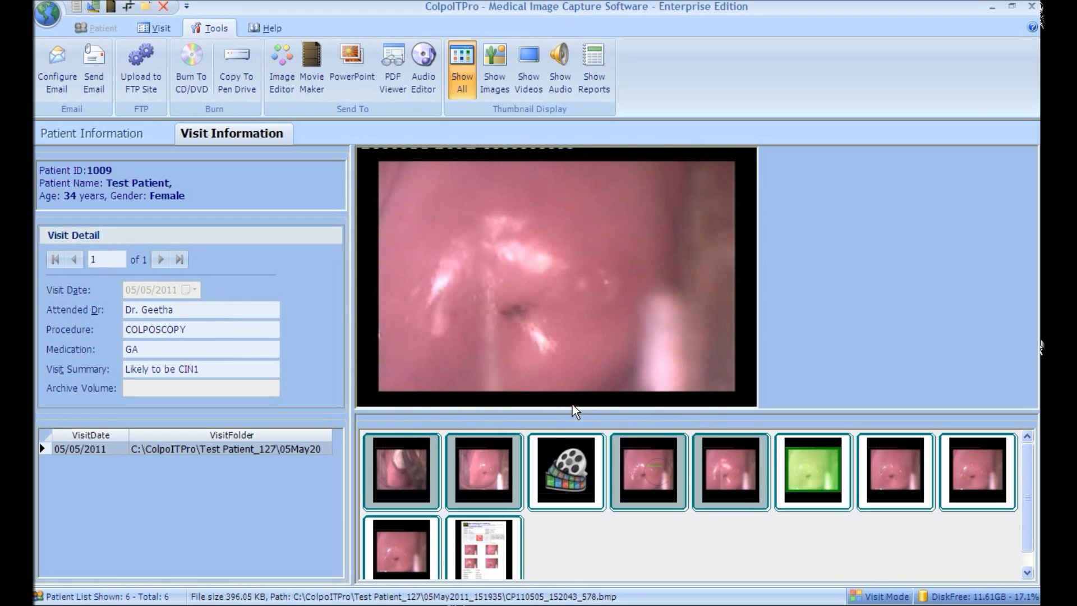
Step: Start an email with the PDF visit report attached, entering the recipient's address and subject 'sample report'
left_click(490, 534)
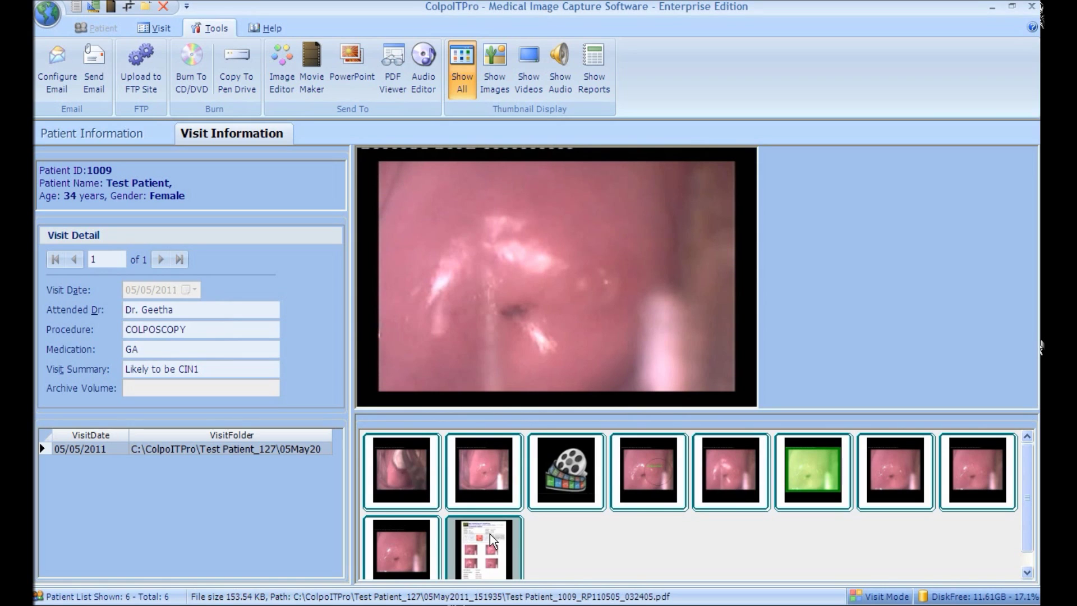
left_click(99, 96)
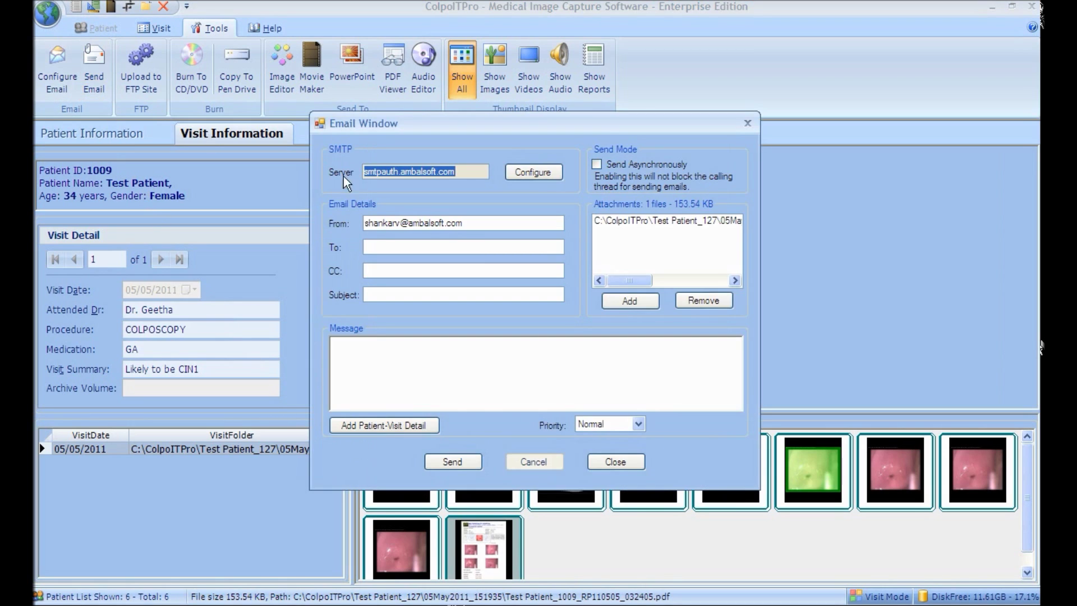
left_click(473, 246)
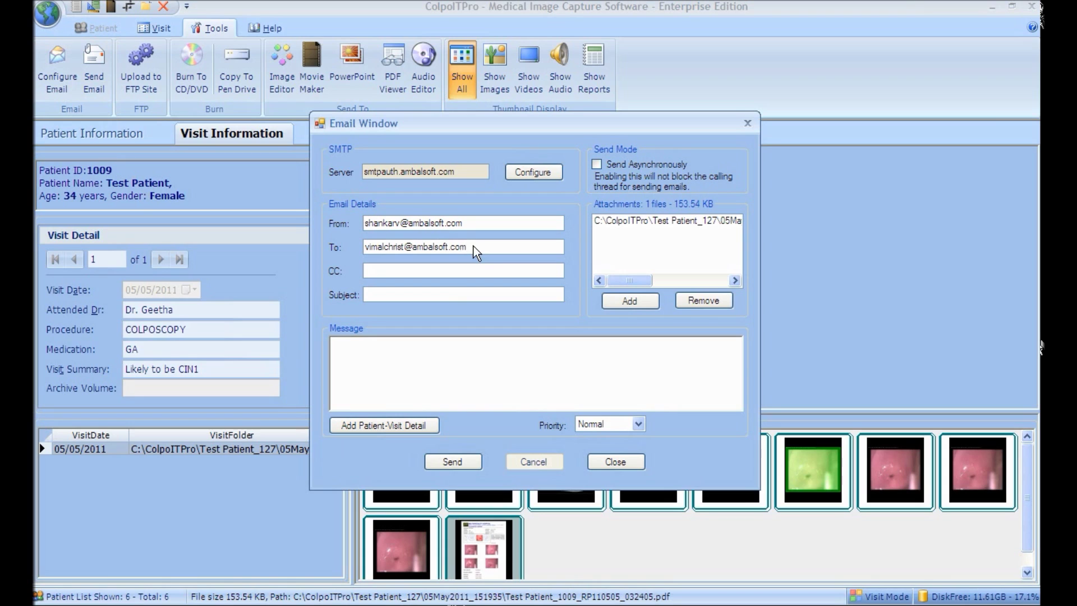
left_click(447, 293)
type("sample report")
Step: Add the patient-visit details to the message body and send the email
left_click(421, 354)
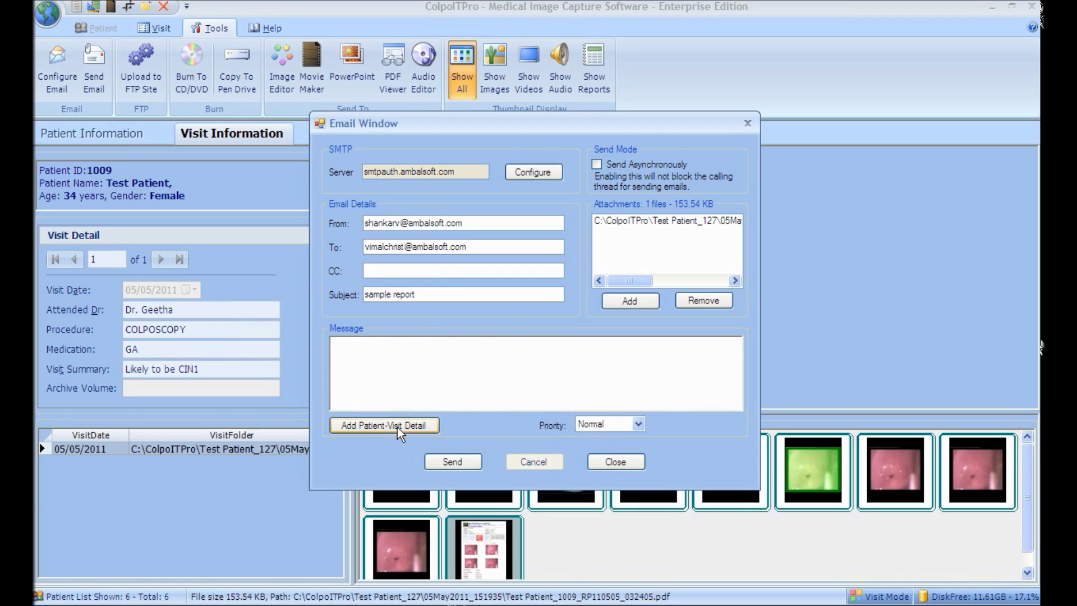
left_click(397, 425)
left_click_drag(623, 281, 594, 286)
left_click(477, 461)
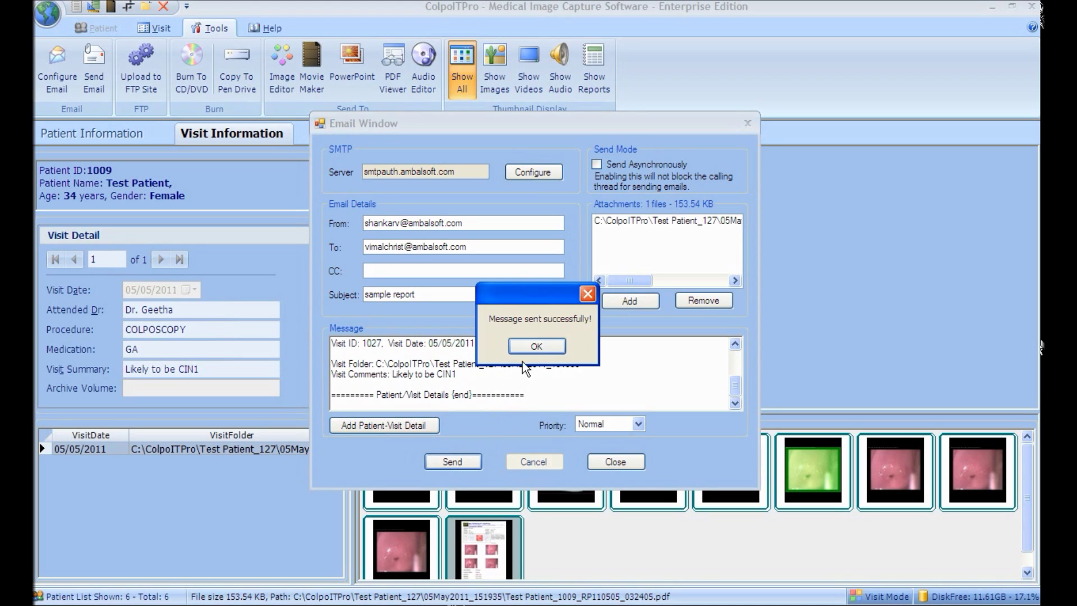
left_click(534, 345)
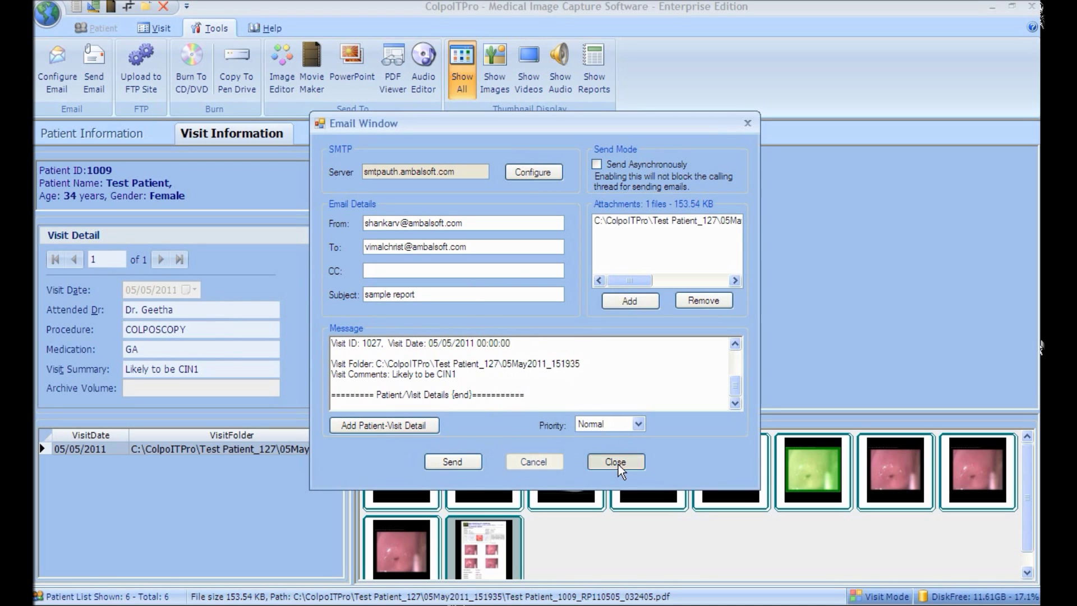
left_click(615, 462)
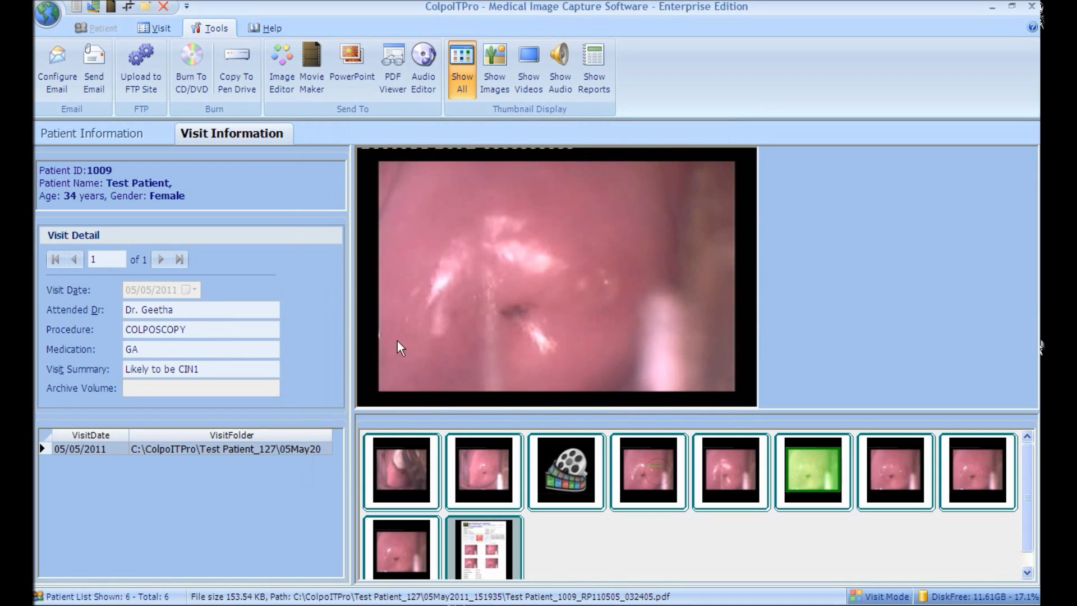